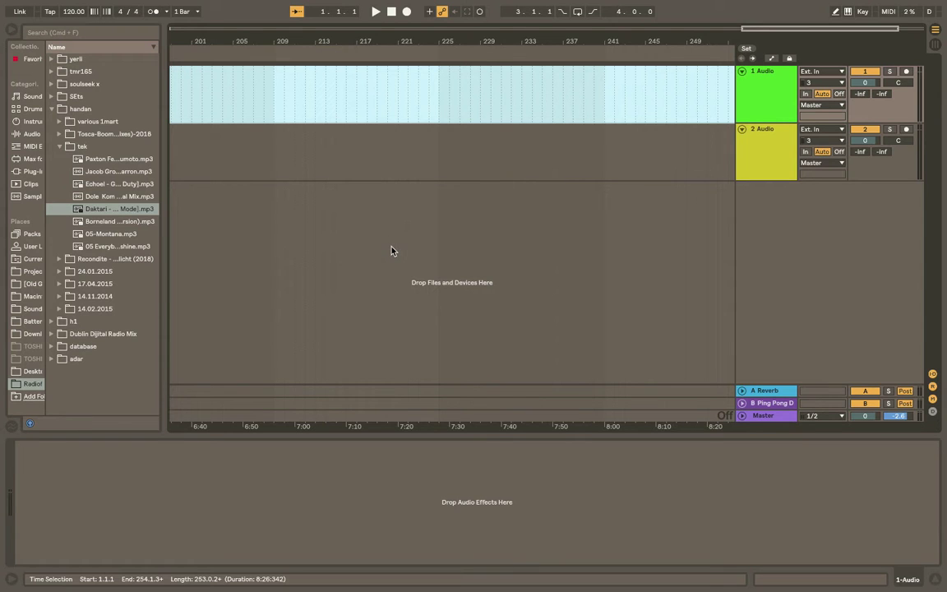
# Step: Set the arrangement's fixed grid to Off on the first audio track
pyautogui.click(196, 145)
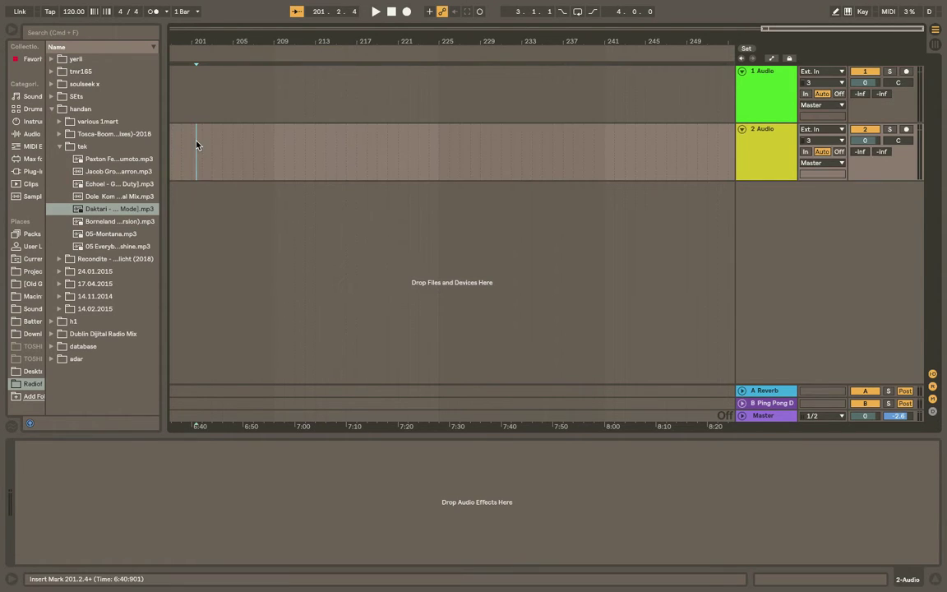
pyautogui.click(189, 108)
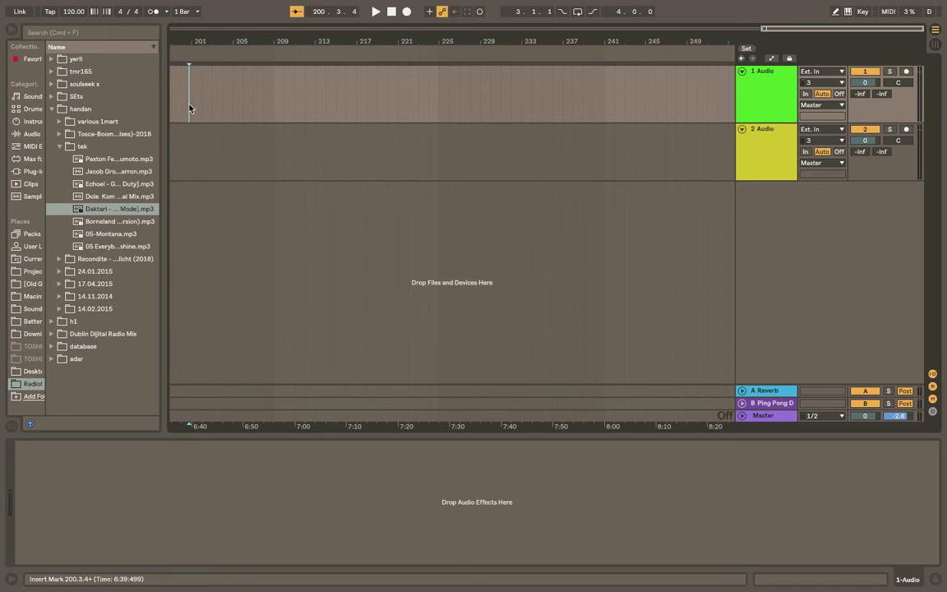
pyautogui.rightClick(256, 91)
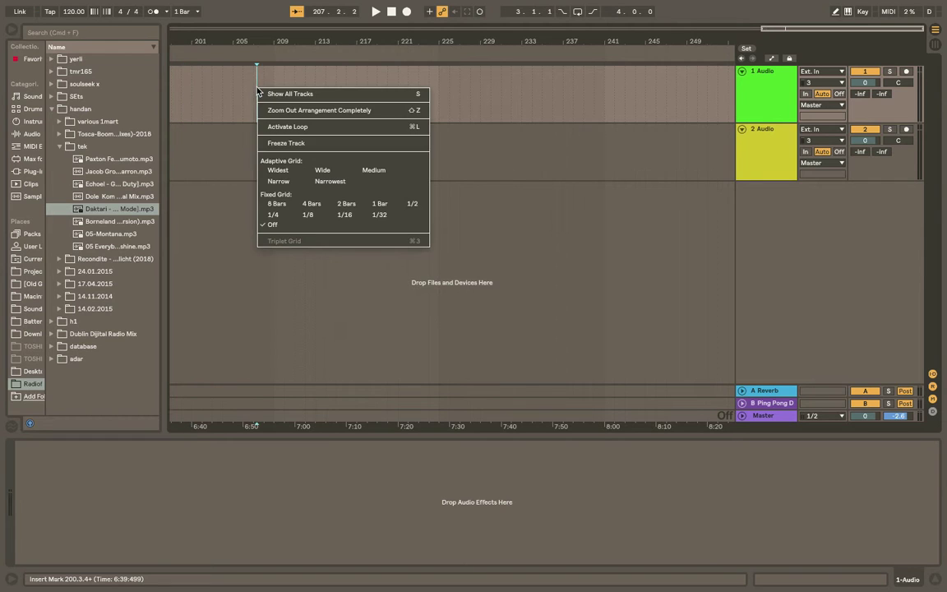
pyautogui.click(277, 228)
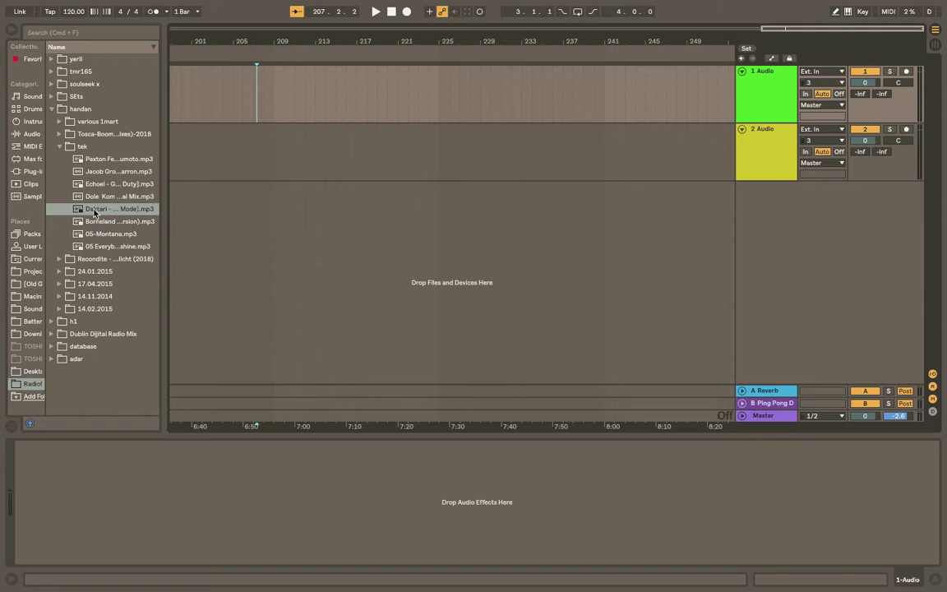
# Step: Load the Daktari MP3 from the tek folder onto the first audio track and move its clip to start at 1.1.1
pyautogui.moveTo(93, 212); pyautogui.dragTo(188, 87)
pyautogui.moveTo(174, 49); pyautogui.dragTo(175, 25)
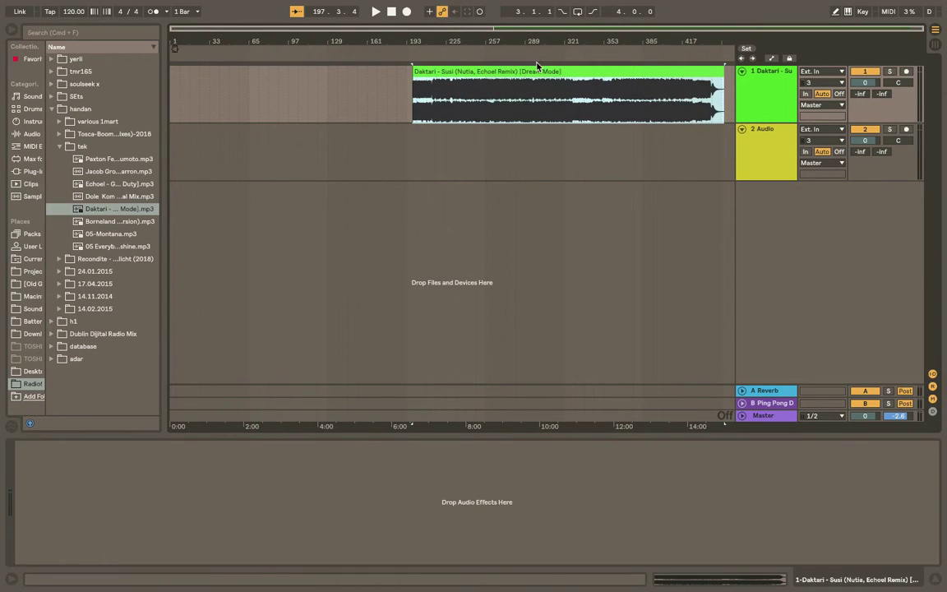
pyautogui.moveTo(530, 72); pyautogui.dragTo(256, 69)
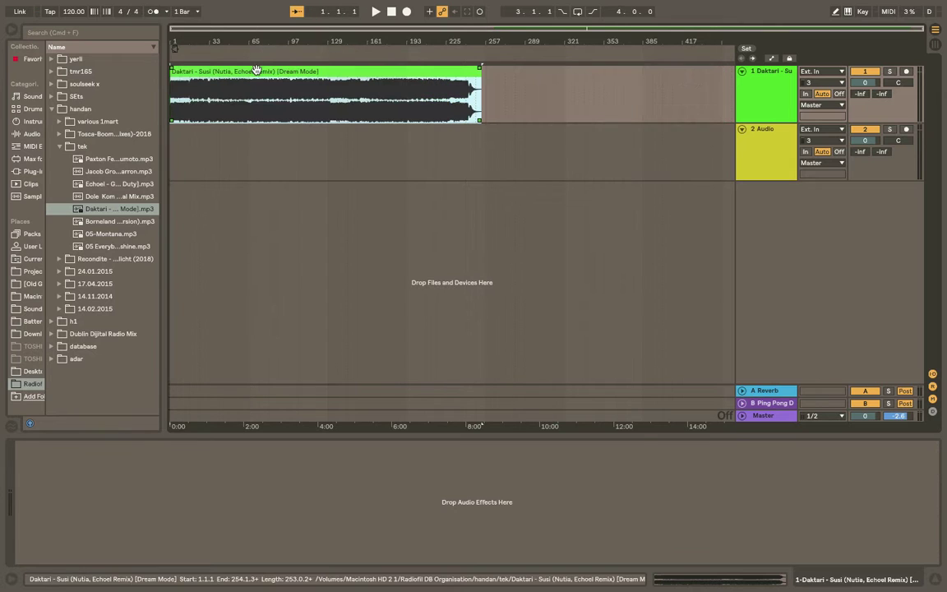
# Step: Audition the closing section of the Daktari clip, starting from about bar 206
pyautogui.click(297, 101)
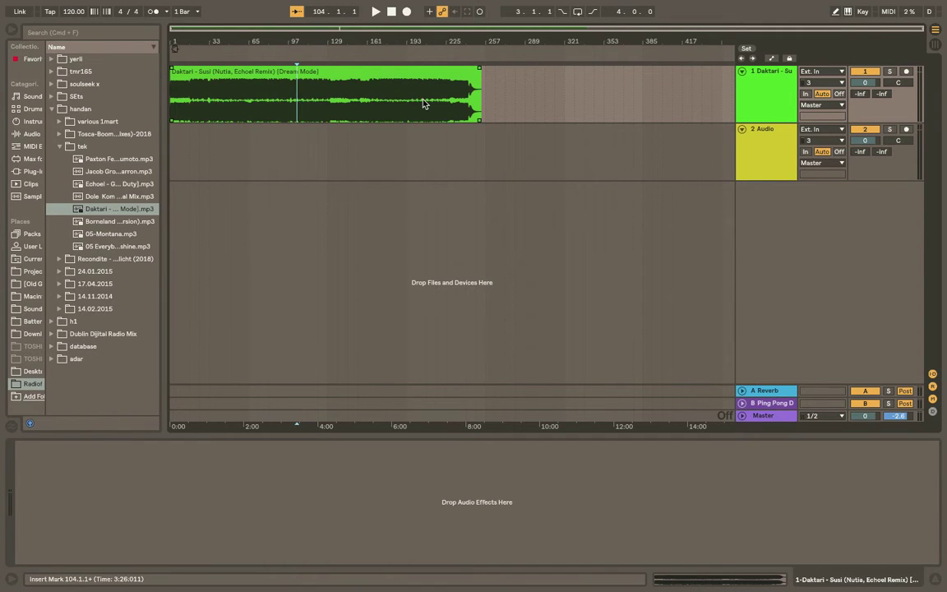
pyautogui.press('space')
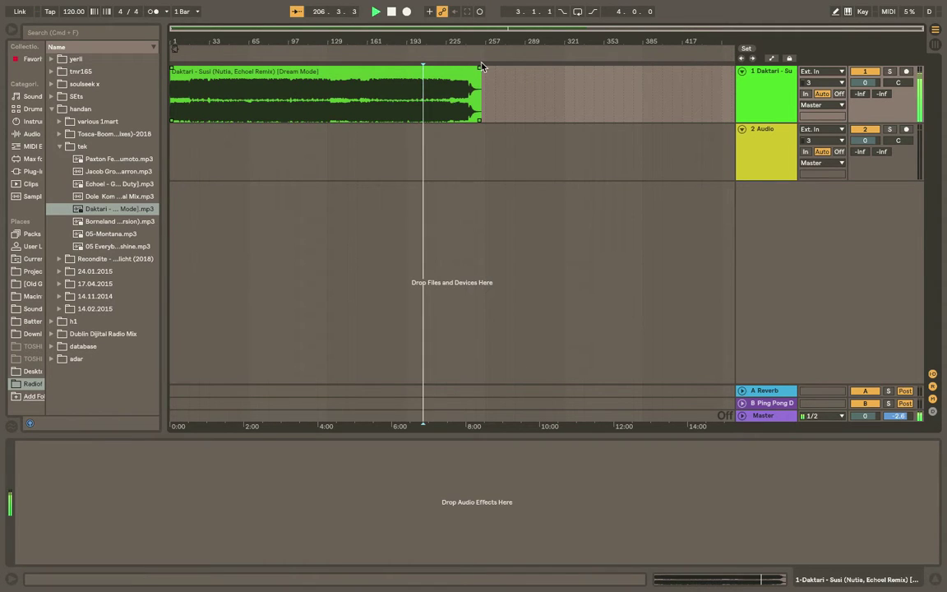
pyautogui.moveTo(468, 40); pyautogui.dragTo(265, 71)
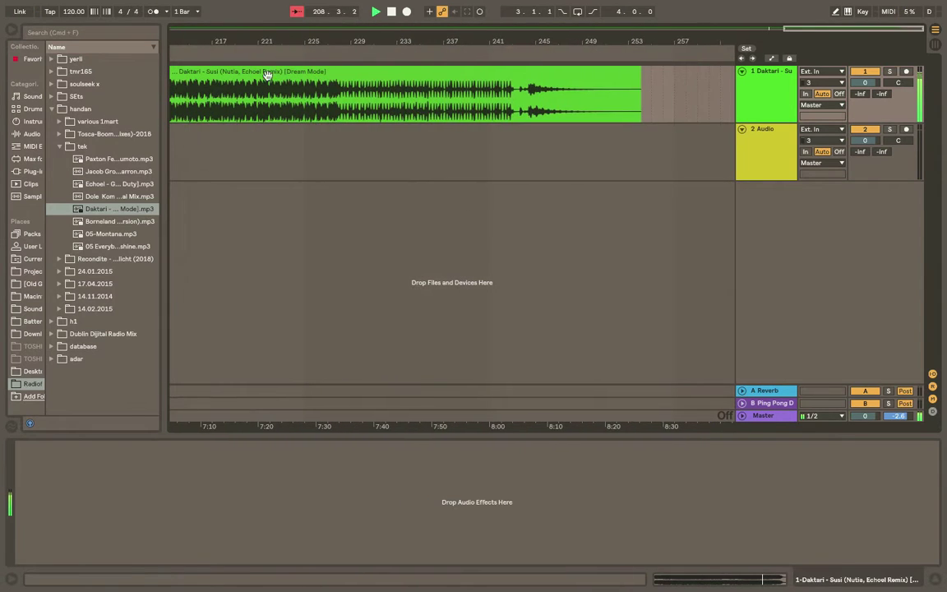
pyautogui.click(420, 56)
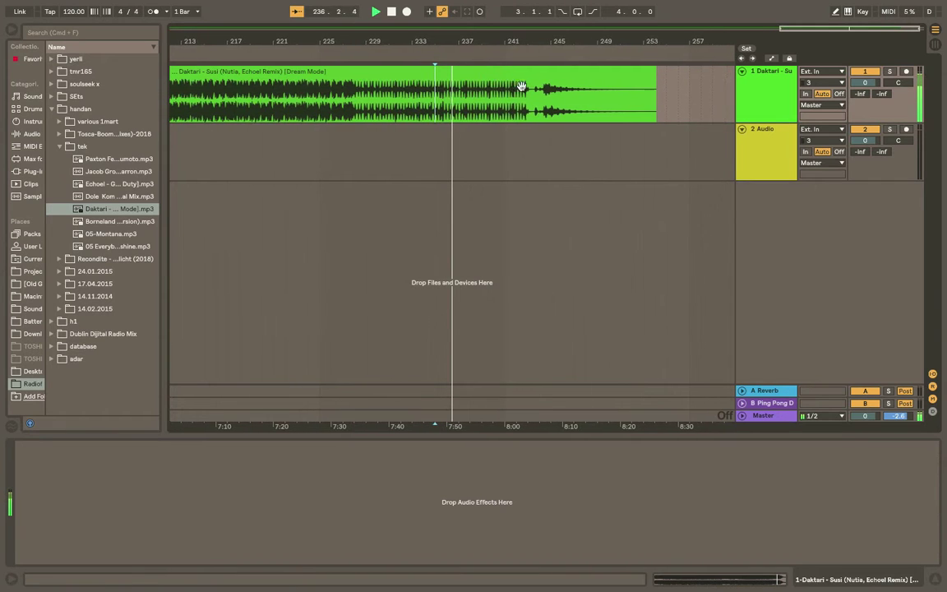
# Step: Load the Borneland MP3 onto the second audio track, just after the end of the Daktari clip at about bar 254
pyautogui.click(100, 222)
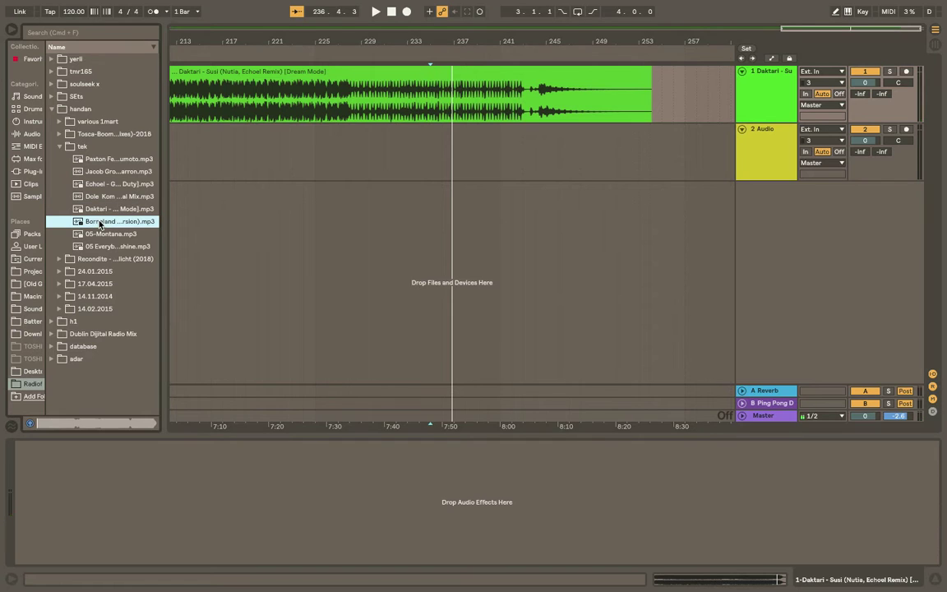
pyautogui.moveTo(99, 222); pyautogui.dragTo(658, 159)
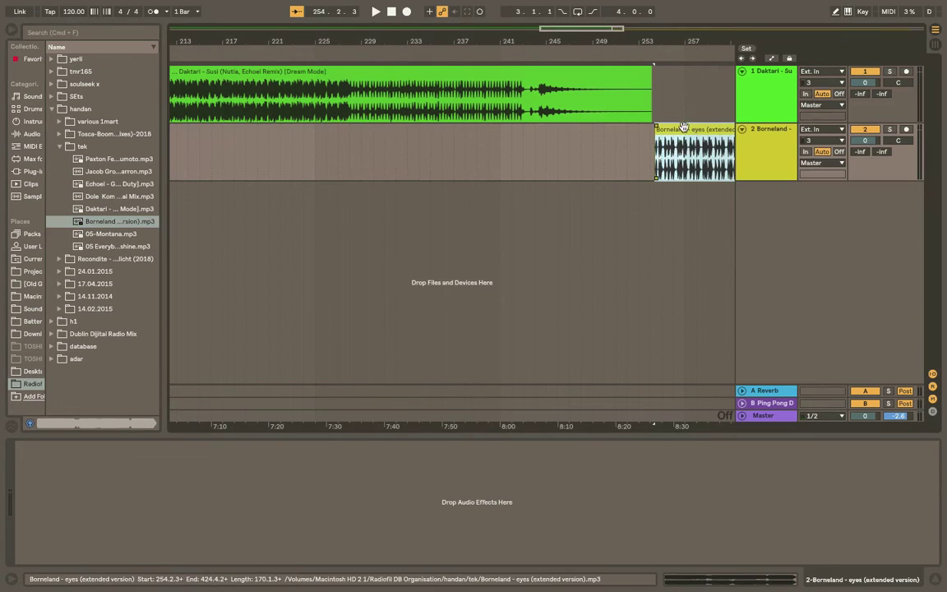
pyautogui.moveTo(695, 40); pyautogui.dragTo(695, 51)
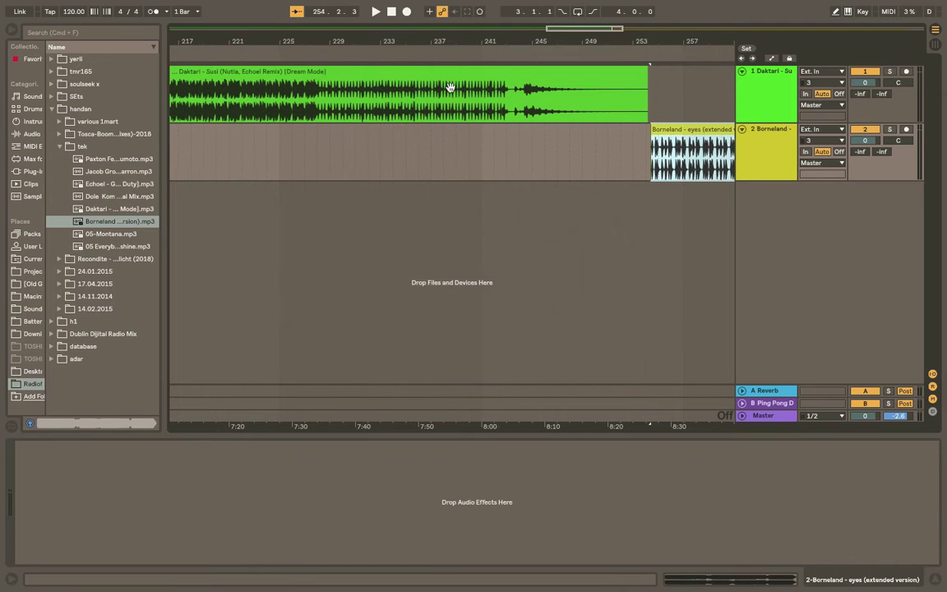
# Step: Check the Borneland clip's Warp state and the Auto-Warp Long Samples setting in the preferences
pyautogui.click(248, 72)
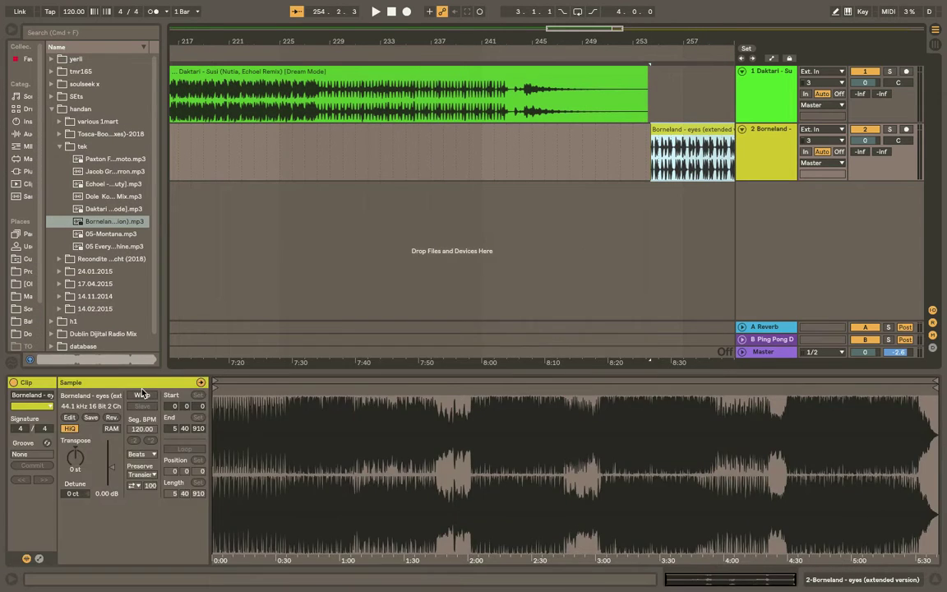
pyautogui.press('super+comma')
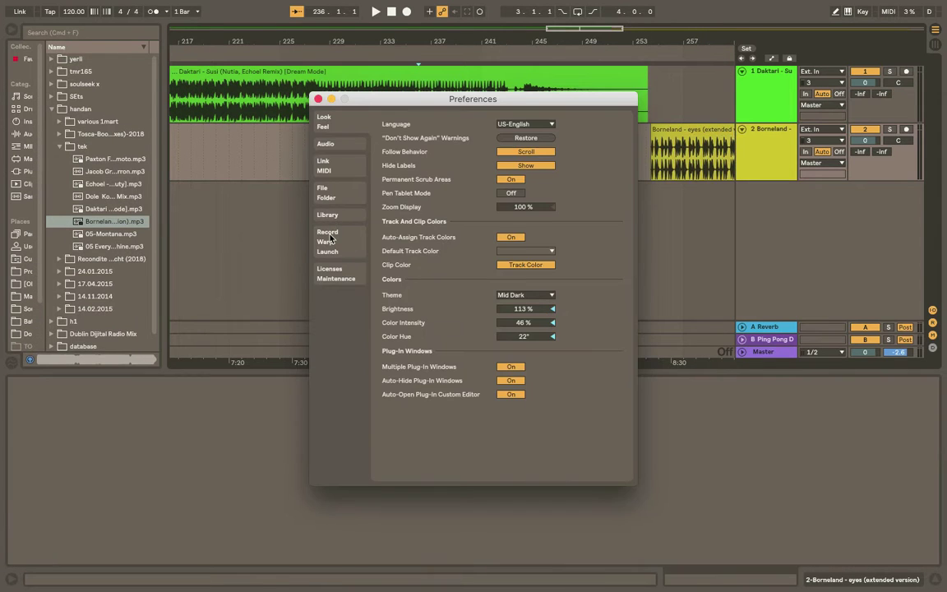
pyautogui.click(328, 236)
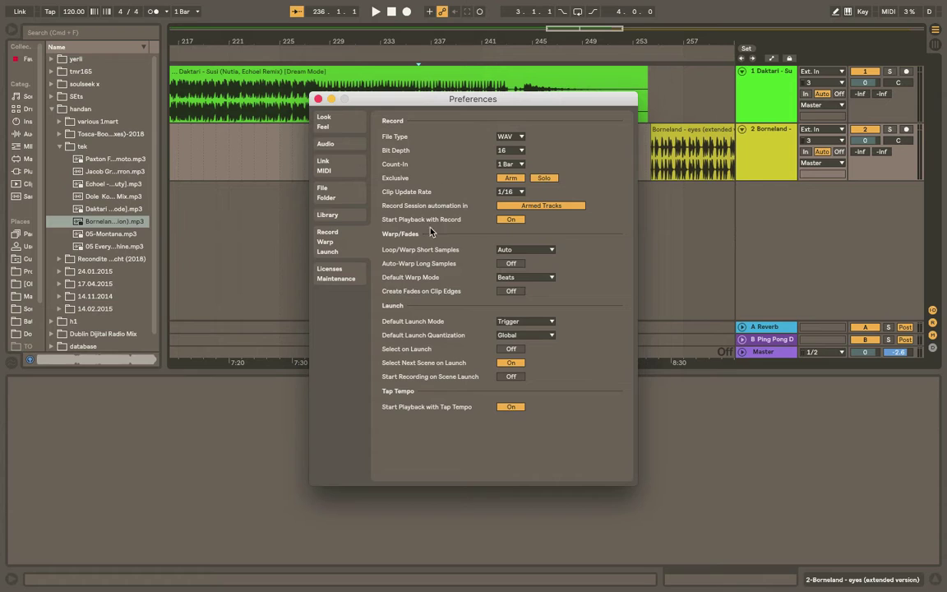
pyautogui.click(519, 265)
pyautogui.click(318, 99)
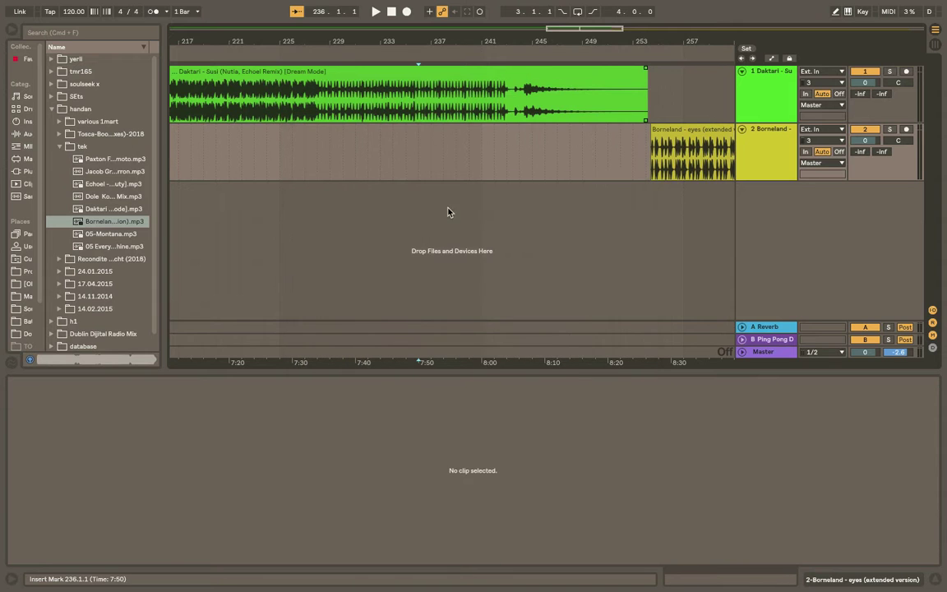
# Step: Set the Borneland clip's sample start to 0:00:195, at the onset of its first beat
pyautogui.hscroll(2, 505, 260)
pyautogui.moveTo(676, 45); pyautogui.dragTo(640, 121)
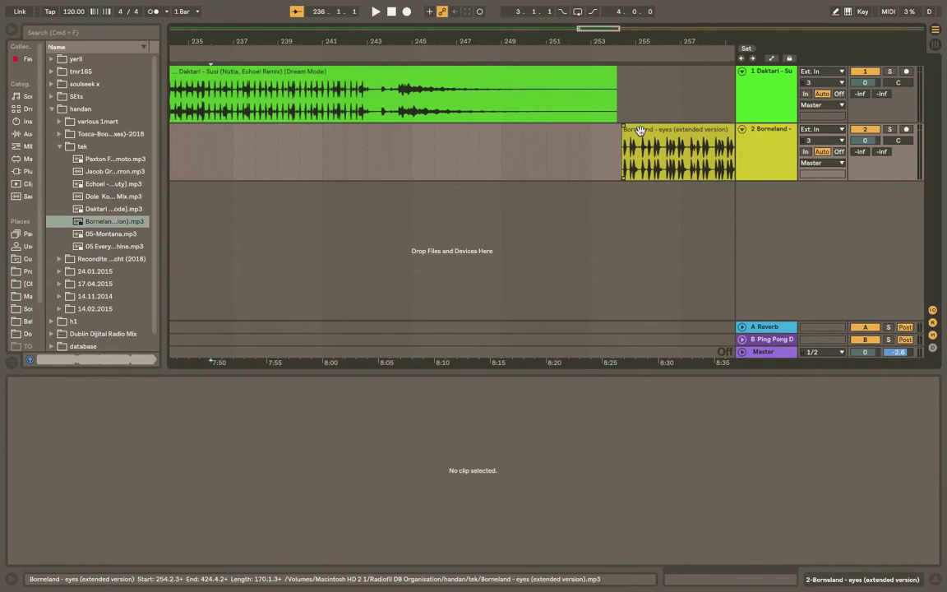
pyautogui.click(640, 131)
pyautogui.moveTo(230, 411); pyautogui.dragTo(230, 535)
pyautogui.press('+')
pyautogui.press('+')
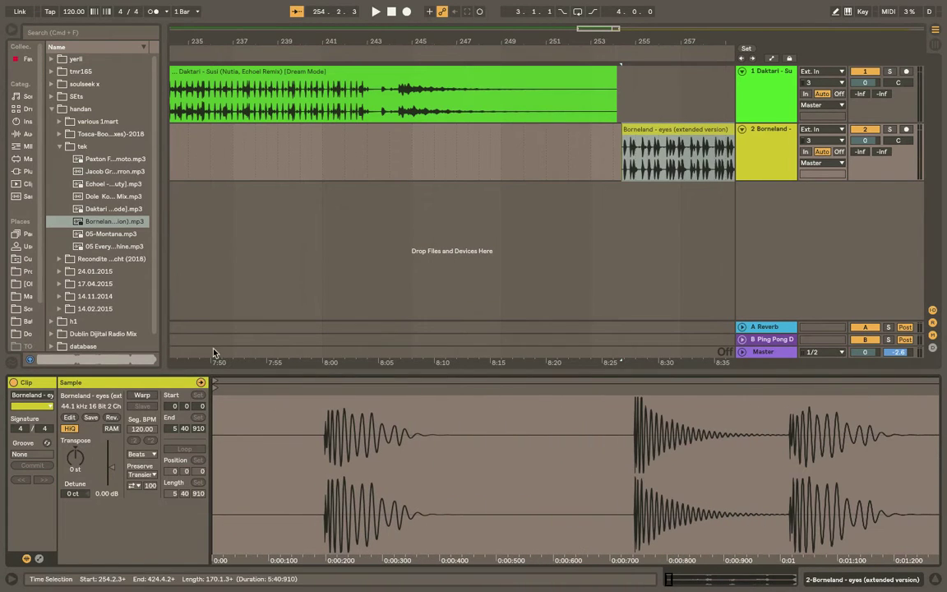
pyautogui.moveTo(216, 388)
pyautogui.mouseDown()
pyautogui.moveTo(340, 401)
pyautogui.moveTo(323, 402)
pyautogui.mouseUp()
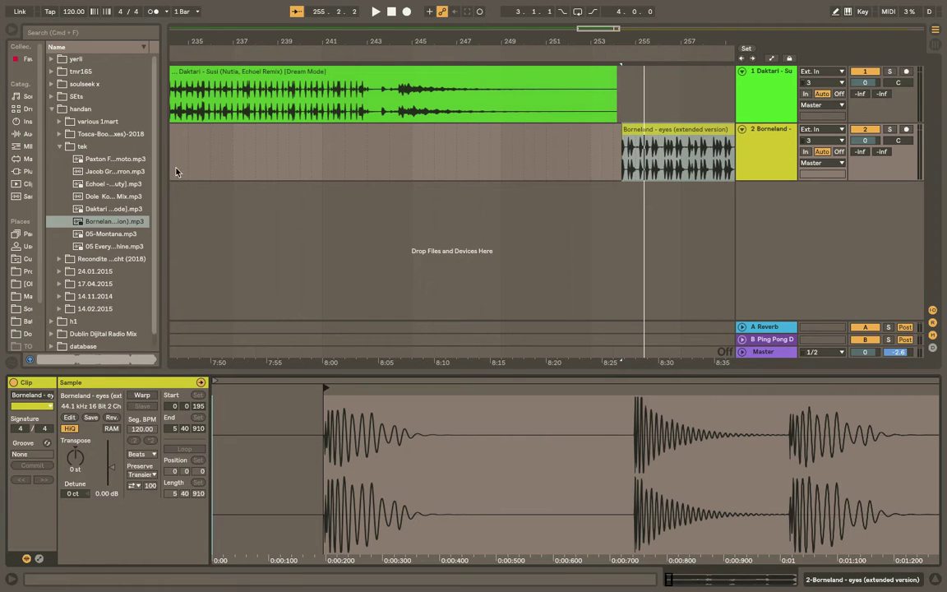
# Step: Play the Daktari clip around bar 227 to find the transition point where its beat changes
pyautogui.hscroll(-6, 242, 151)
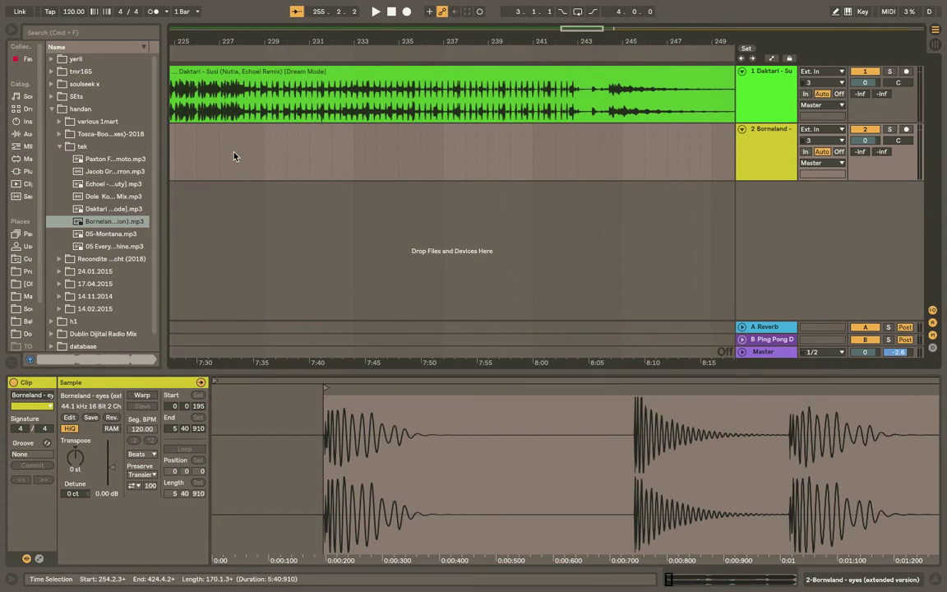
pyautogui.click(228, 155)
pyautogui.press('space')
pyautogui.moveTo(468, 41); pyautogui.dragTo(483, 187)
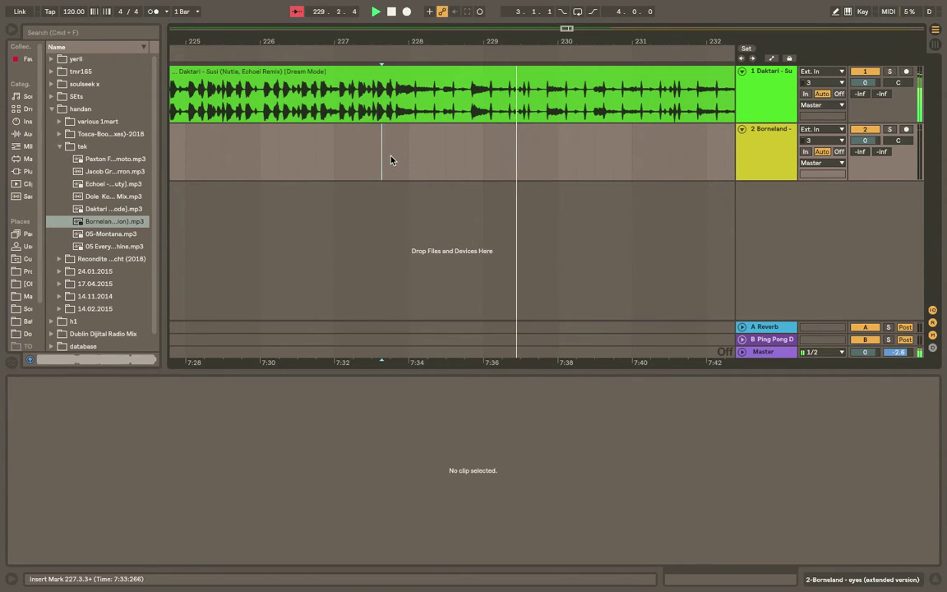
pyautogui.press('space')
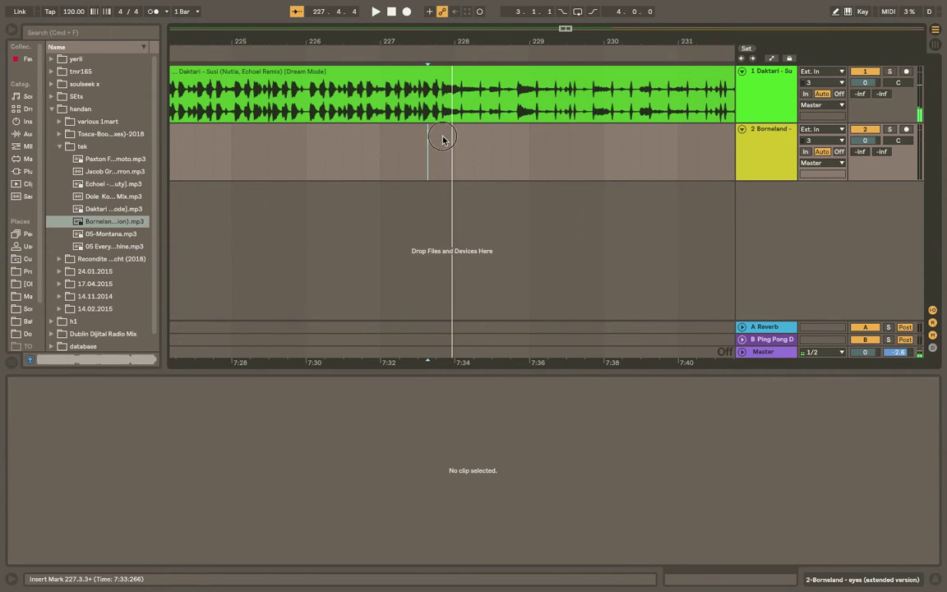
# Step: Add a locator at about 227.4.2, on the onset of the Daktari clip's hit where the beat changes
pyautogui.click(442, 138)
pyautogui.moveTo(443, 40); pyautogui.dragTo(451, 50)
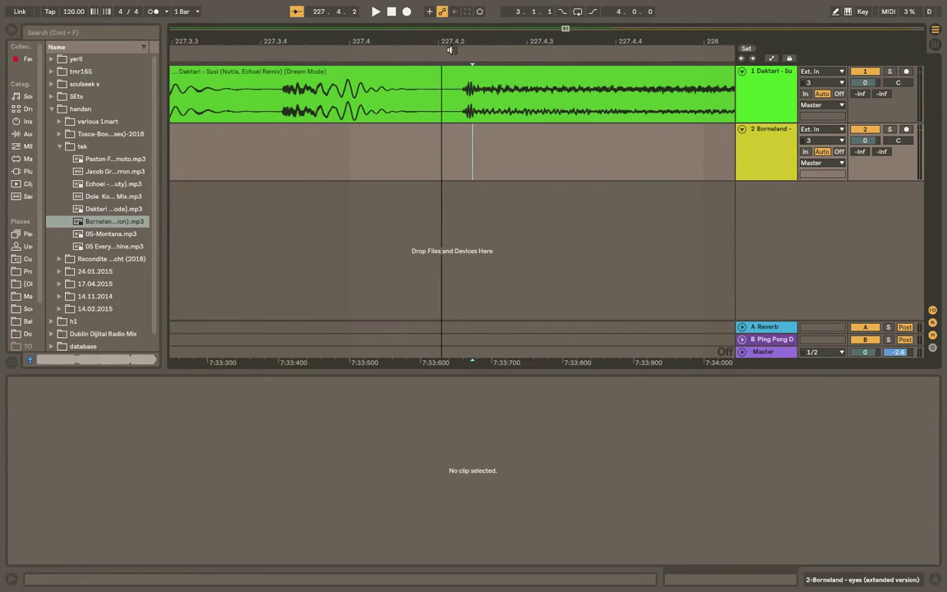
pyautogui.rightClick(463, 52)
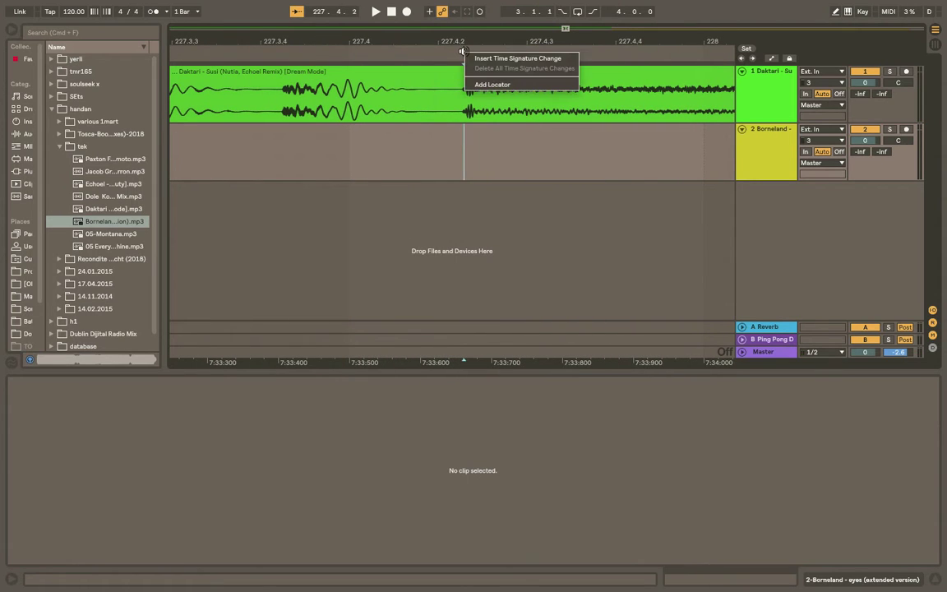
pyautogui.click(491, 85)
pyautogui.click(488, 160)
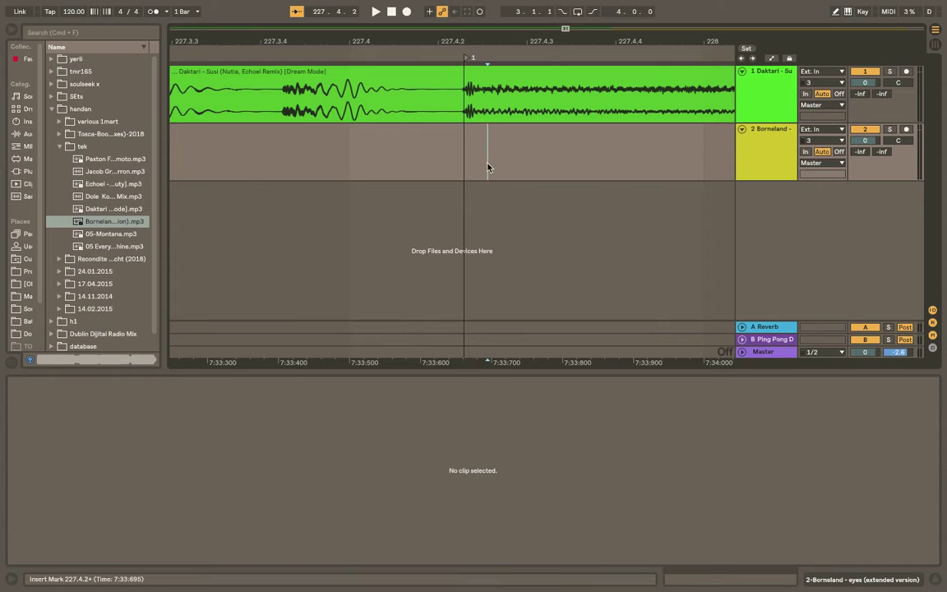
# Step: Move the Borneland clip to start at locator 1 and trim its sample start to 0:00:198, close to the first transient
pyautogui.moveTo(505, 40); pyautogui.dragTo(234, 10)
pyautogui.moveTo(553, 165); pyautogui.dragTo(290, 153)
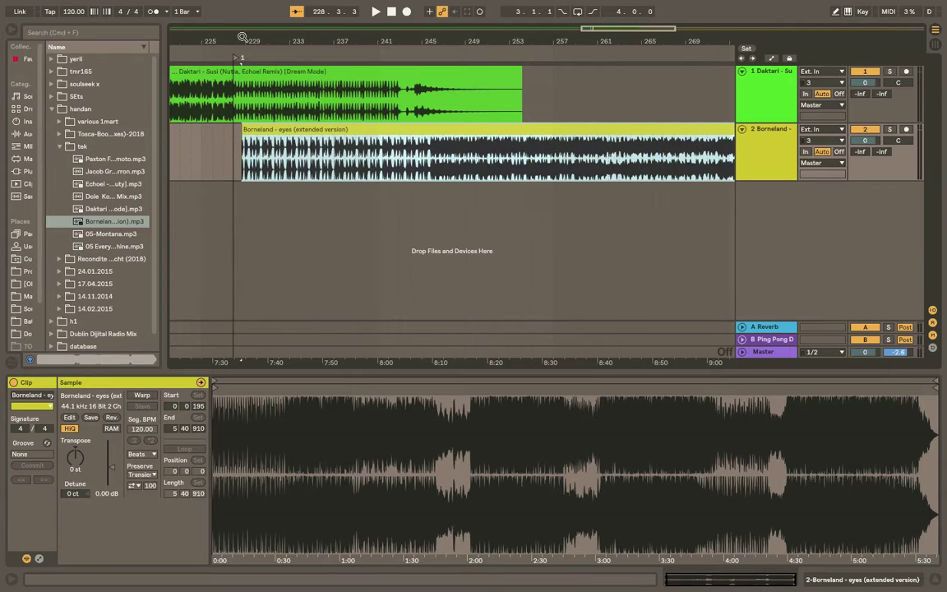
pyautogui.scroll(8, 236, 41)
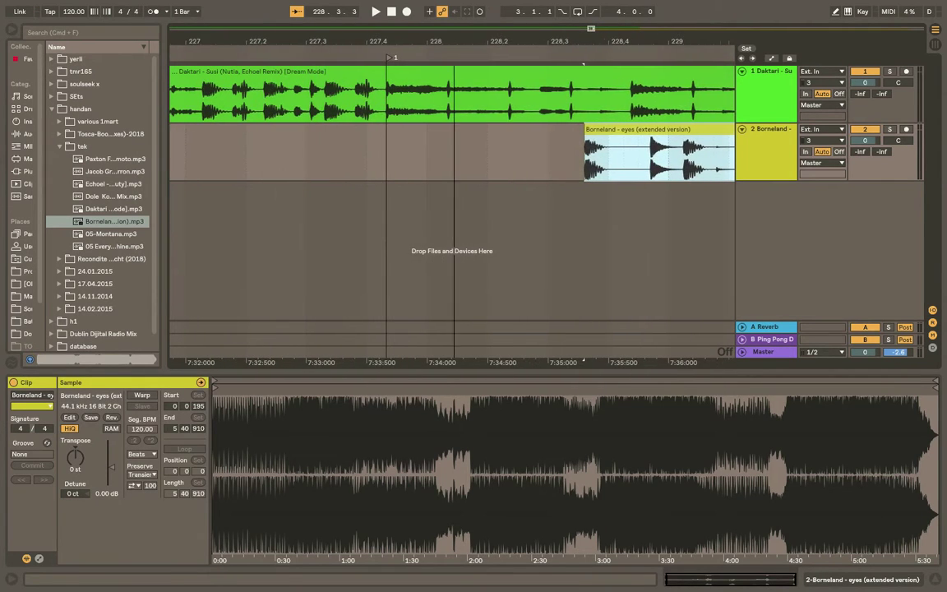
pyautogui.moveTo(680, 128); pyautogui.dragTo(483, 136)
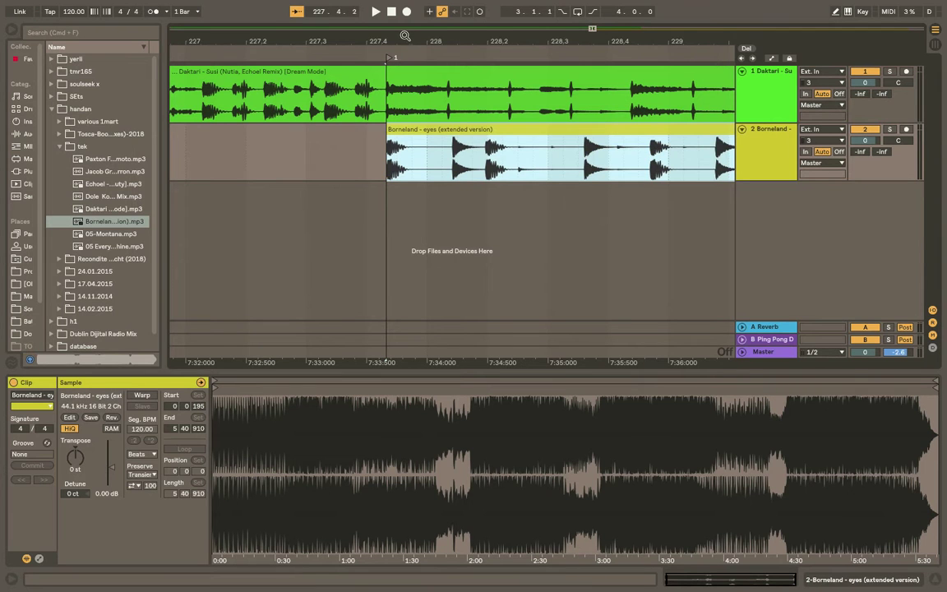
pyautogui.moveTo(388, 41); pyautogui.dragTo(366, 139)
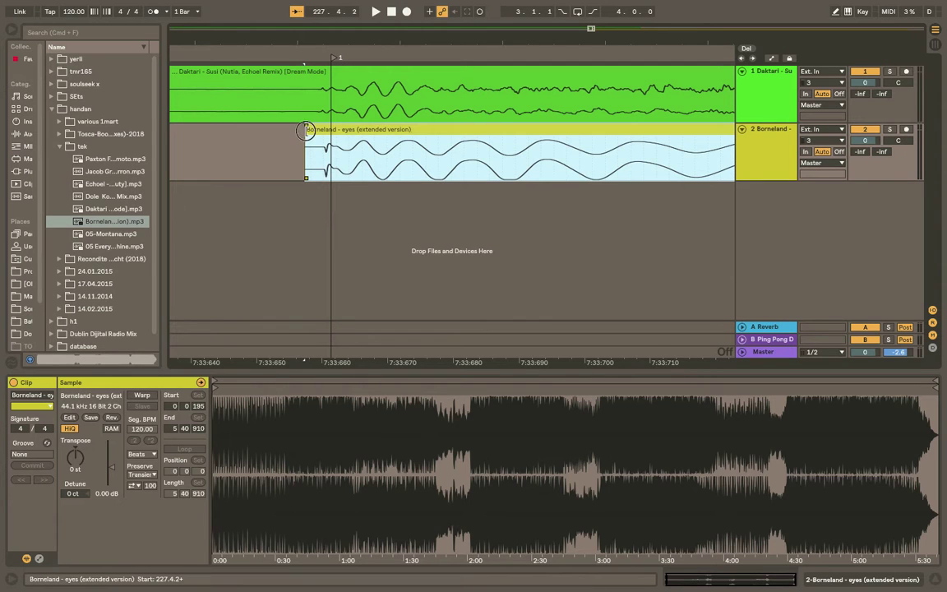
pyautogui.moveTo(305, 132); pyautogui.dragTo(320, 131)
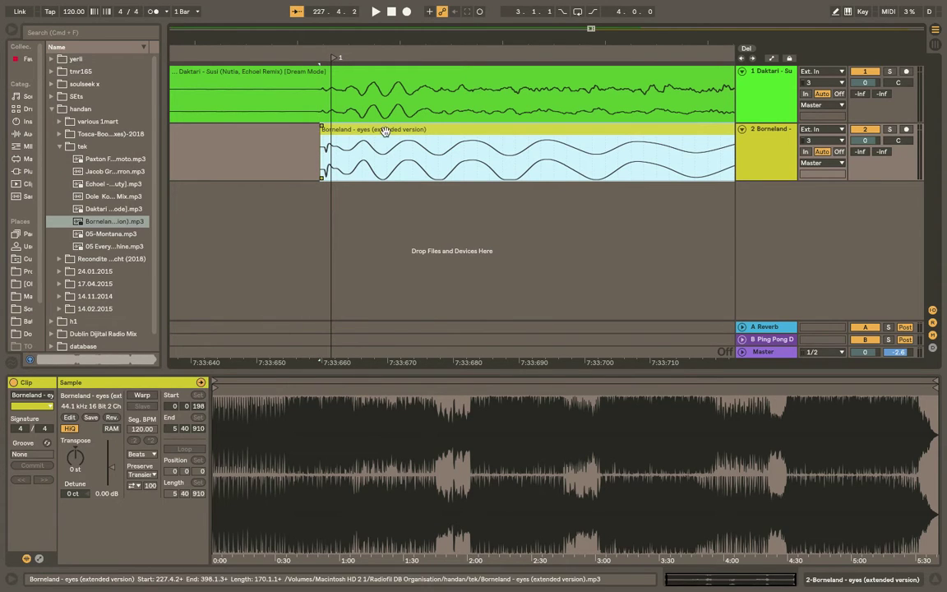
# Step: Solo the Daktari track and play it from locator 1
pyautogui.moveTo(331, 41); pyautogui.dragTo(295, 20)
pyautogui.click(890, 72)
pyautogui.press('space')
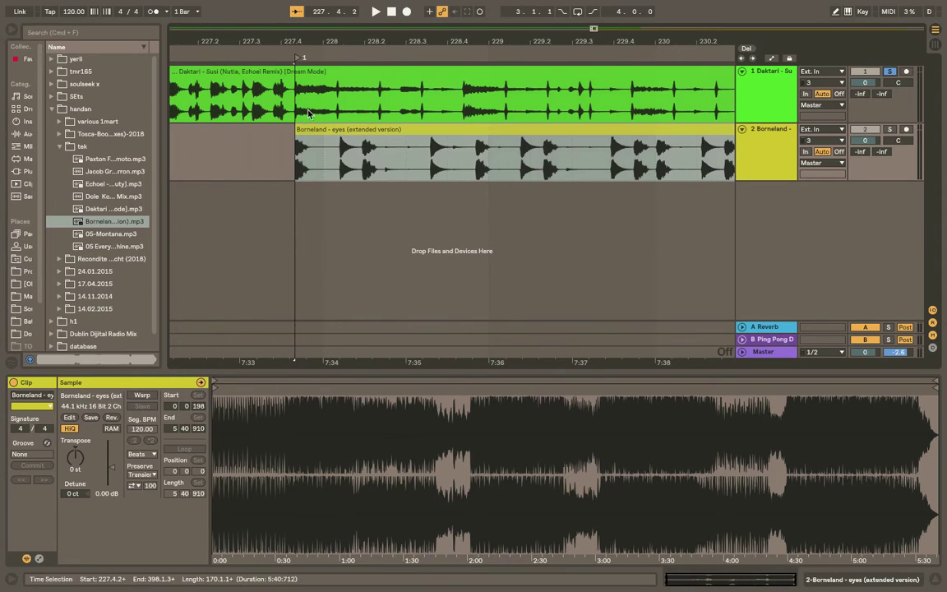
pyautogui.moveTo(442, 37); pyautogui.dragTo(366, 23)
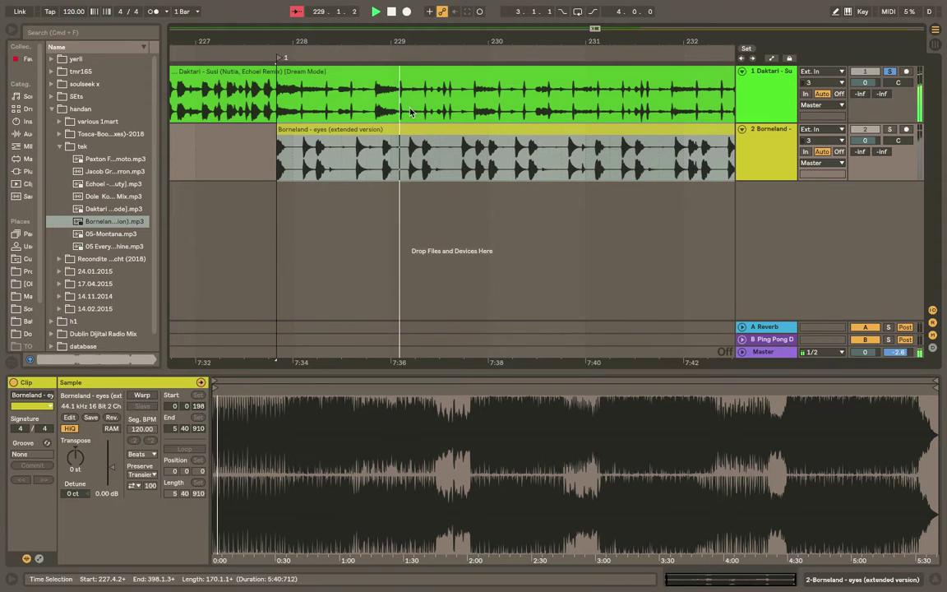
# Step: Add a second locator at about 229.4.2, on a strong hit in the Daktari clip
pyautogui.click(472, 82)
pyautogui.rightClick(474, 51)
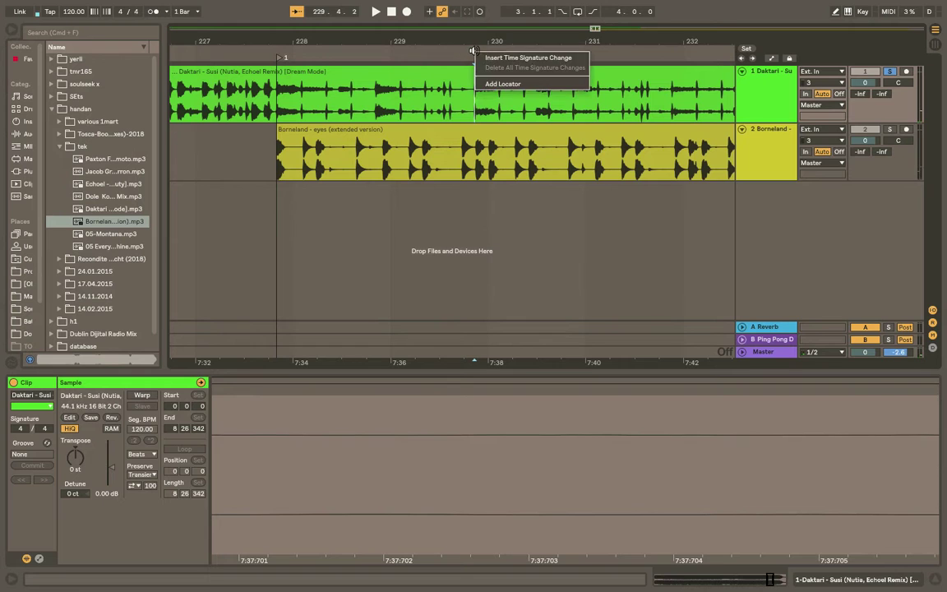
pyautogui.click(502, 84)
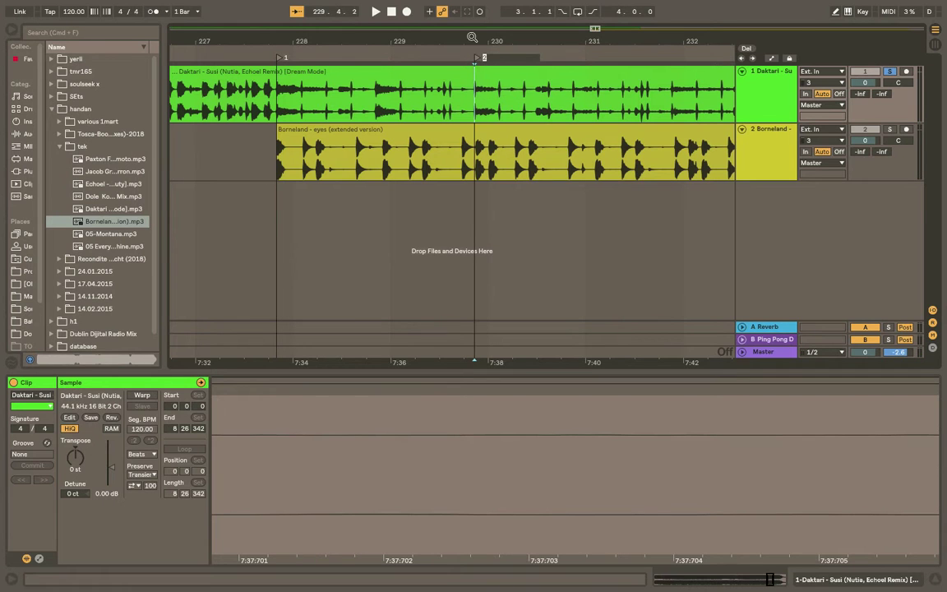
# Step: Solo the Borneland track and play it from locator 1
pyautogui.moveTo(473, 37); pyautogui.dragTo(599, 37)
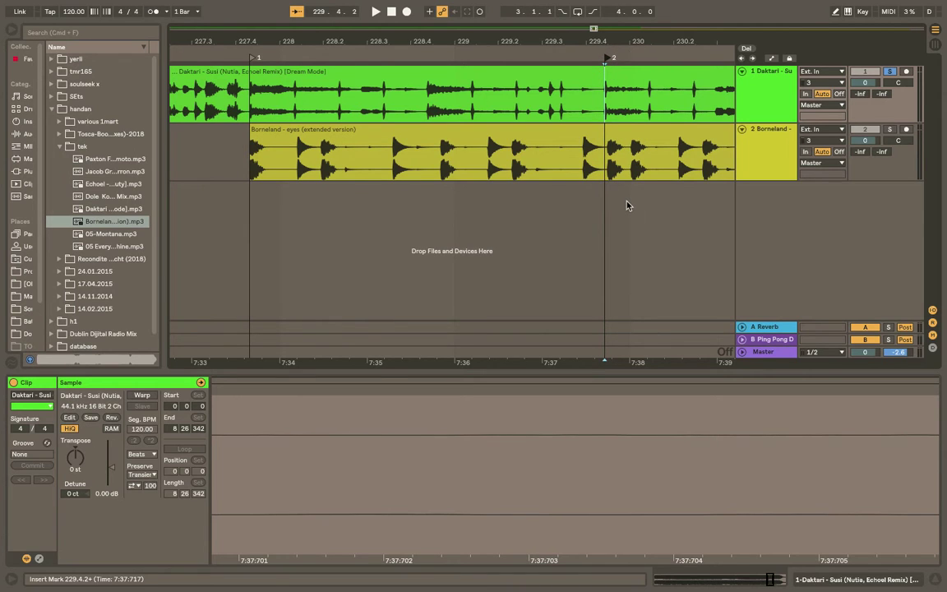
pyautogui.click(890, 130)
pyautogui.click(307, 130)
pyautogui.press('space')
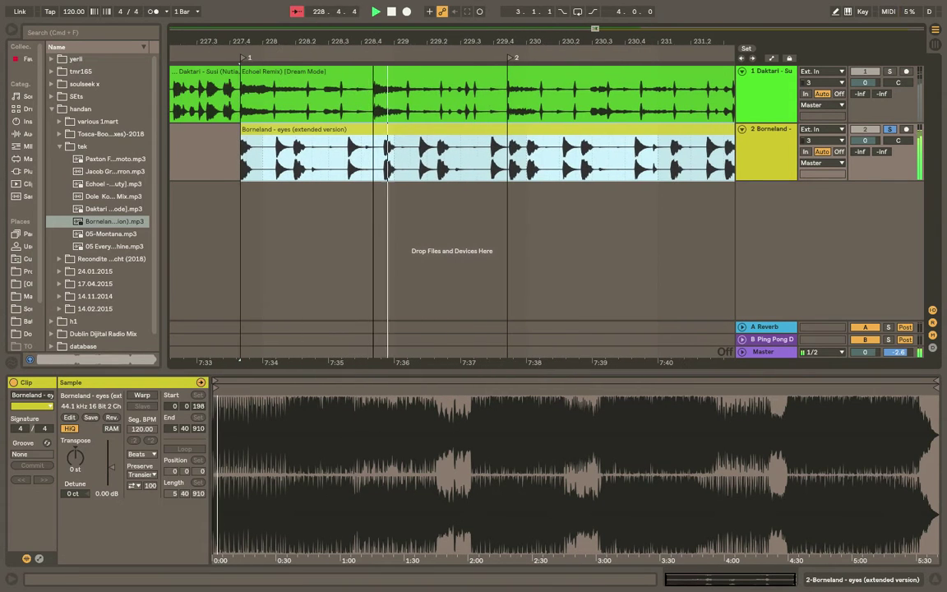
# Step: Split the Borneland clip at 230.1.1, just after locator 2, and delete the part behind the split
pyautogui.click(528, 156)
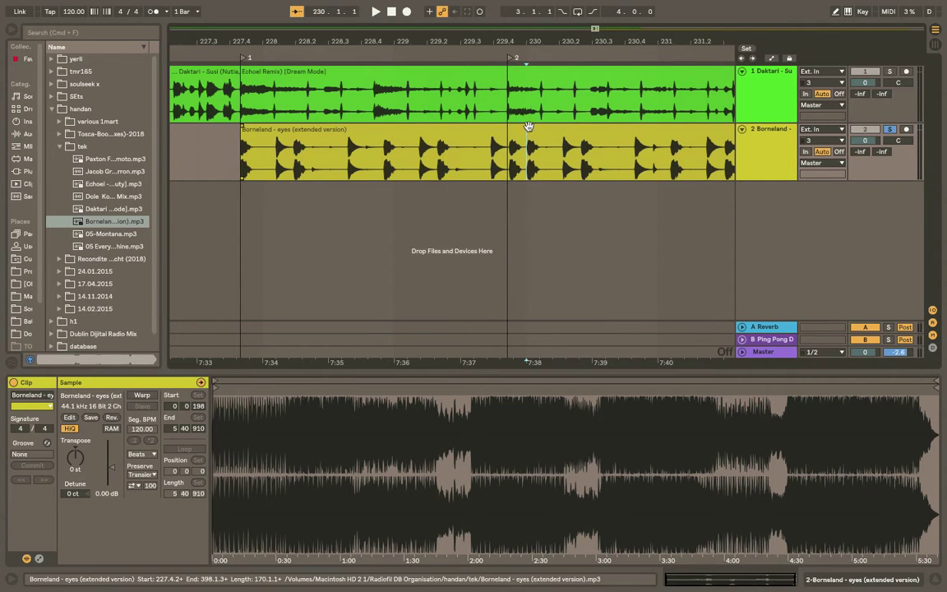
pyautogui.press('super+e')
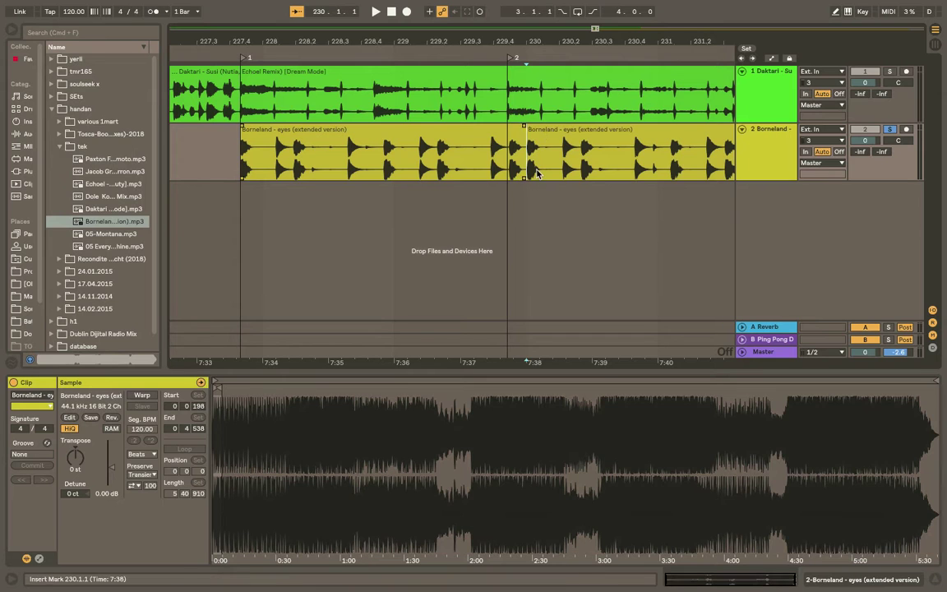
pyautogui.click(551, 129)
pyautogui.press('Delete')
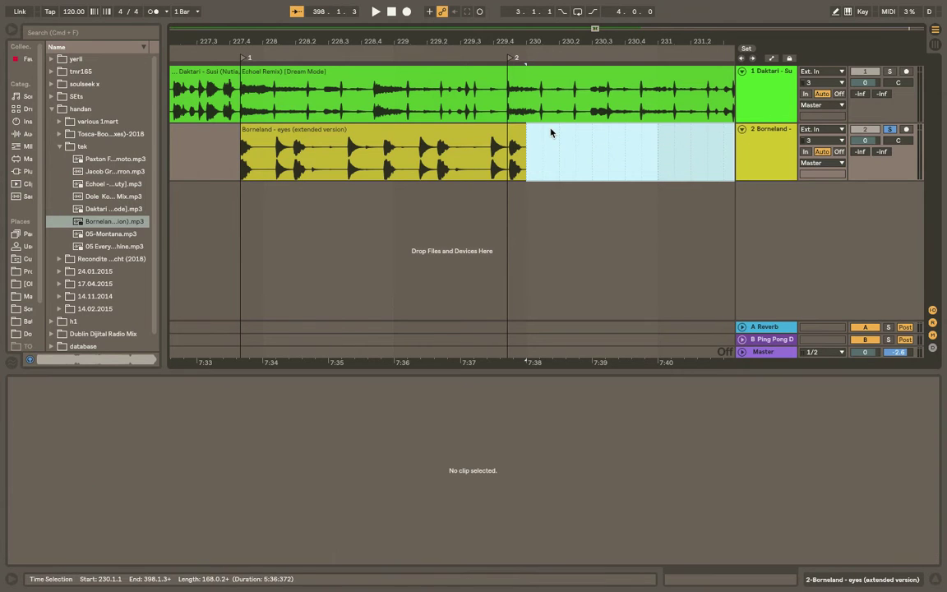
# Step: Set the shortened Borneland clip's pitch to 1 st and 24 ct so that it shrinks to about locator 2
pyautogui.moveTo(367, 38); pyautogui.dragTo(453, 168)
pyautogui.click(465, 174)
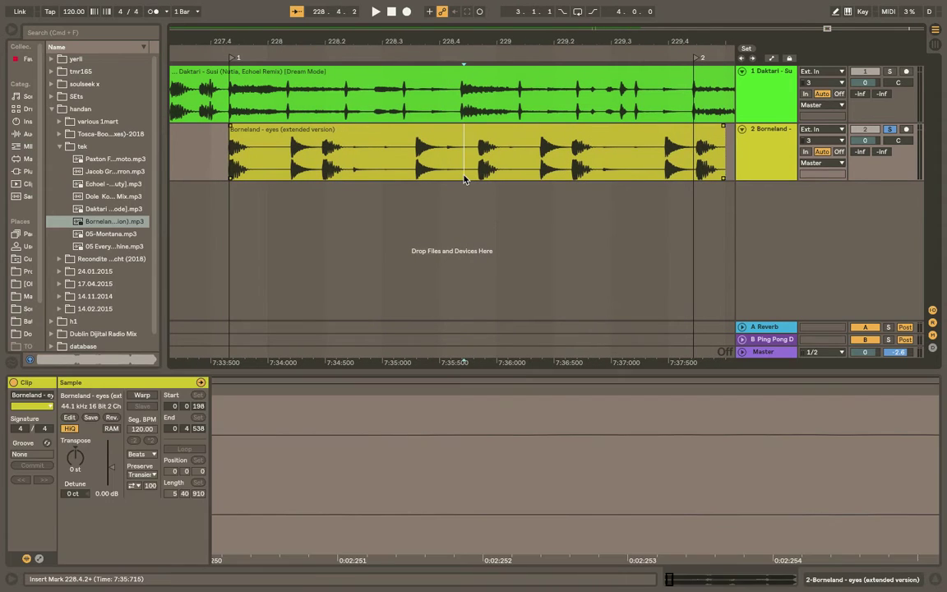
pyautogui.click(467, 228)
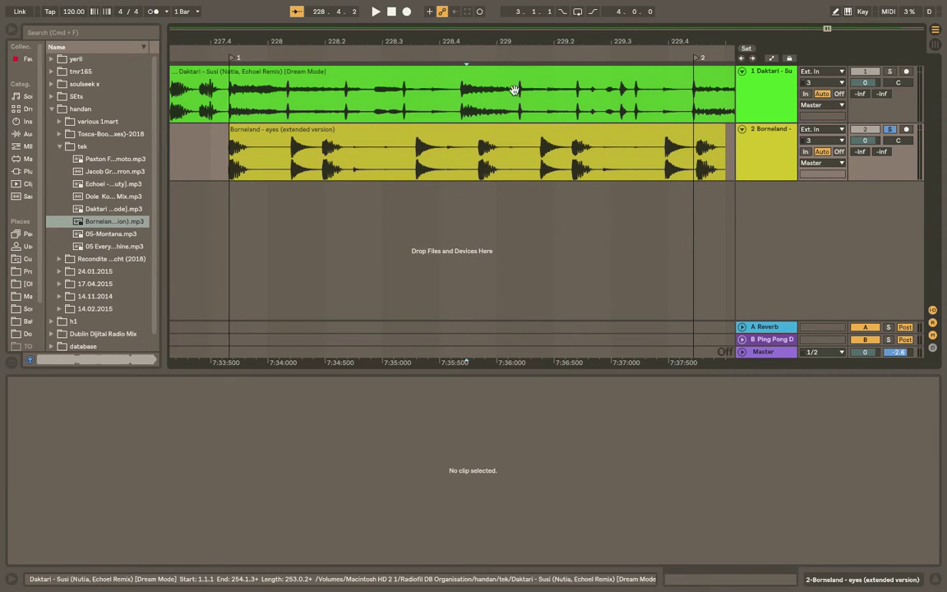
pyautogui.click(718, 138)
pyautogui.press('super+z')
pyautogui.click(717, 138)
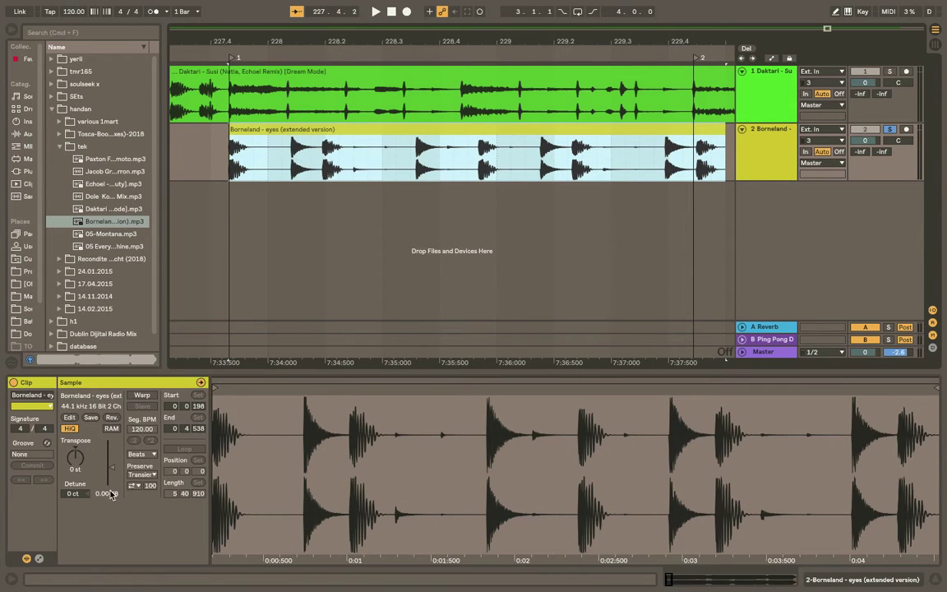
pyautogui.moveTo(73, 496); pyautogui.dragTo(73, 394)
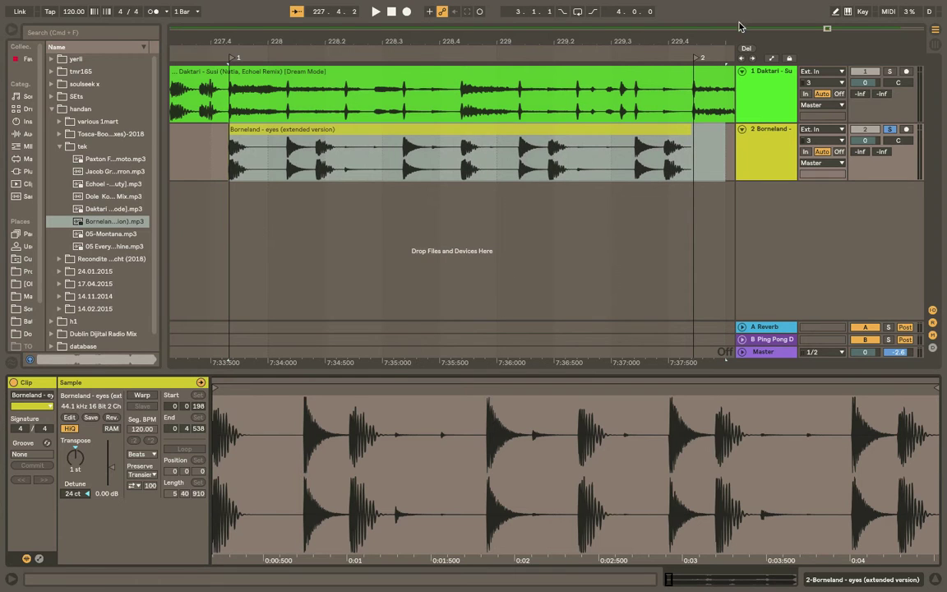
# Step: Extend the Borneland clip slightly past locator 2 and raise its detune to 28 ct to match its hit with the Daktari hit
pyautogui.moveTo(693, 39); pyautogui.dragTo(715, 144)
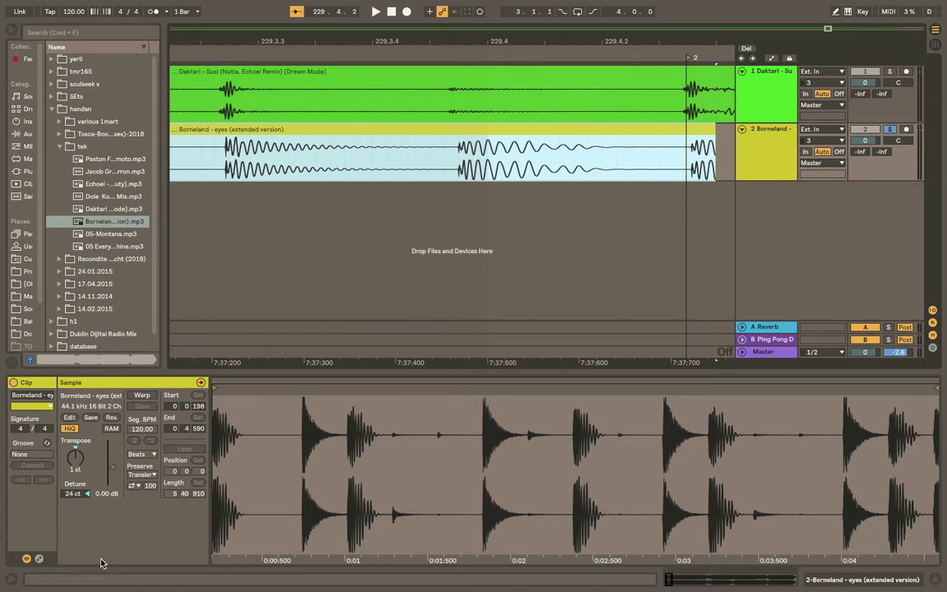
pyautogui.moveTo(71, 496); pyautogui.dragTo(70, 489)
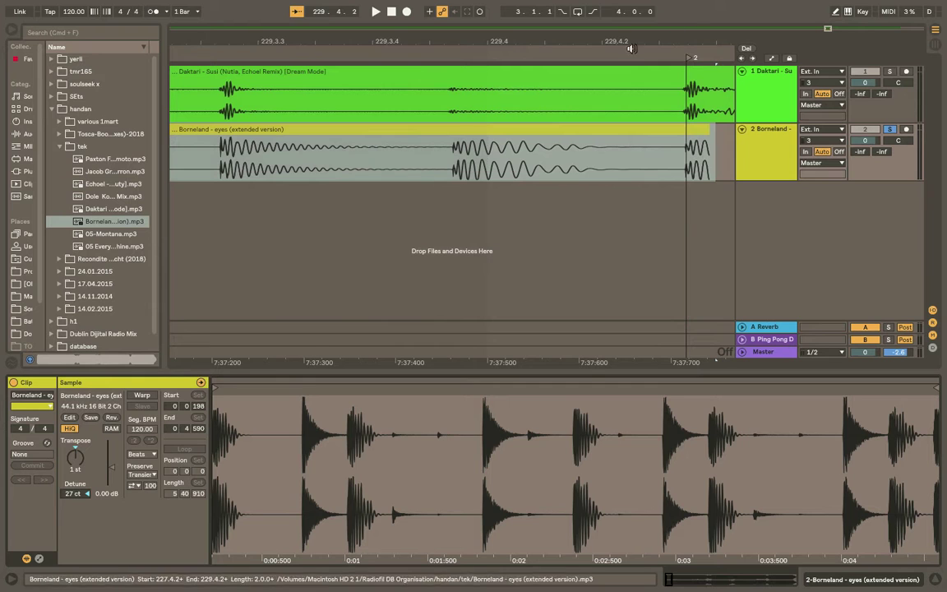
pyautogui.moveTo(693, 41); pyautogui.dragTo(692, 107)
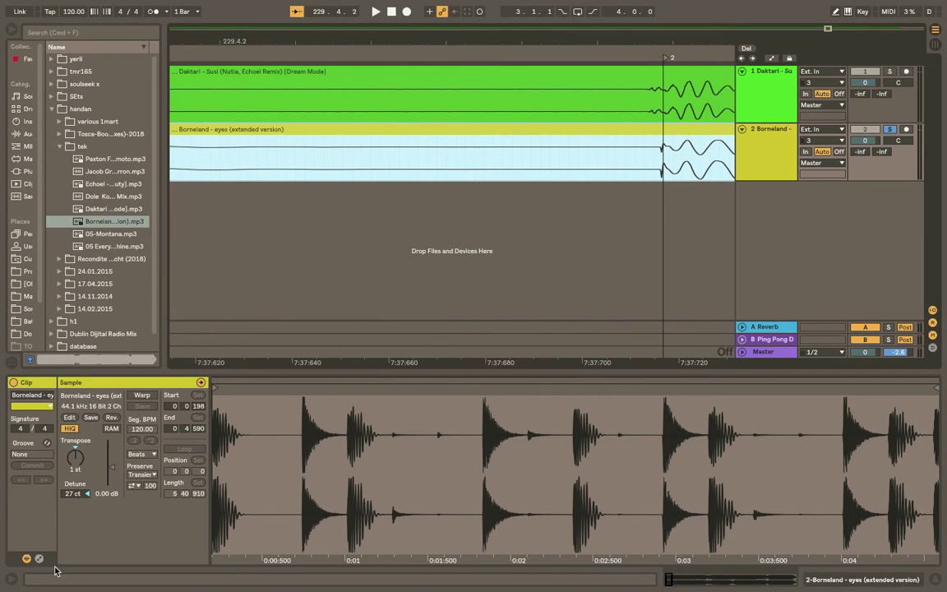
pyautogui.click(73, 497)
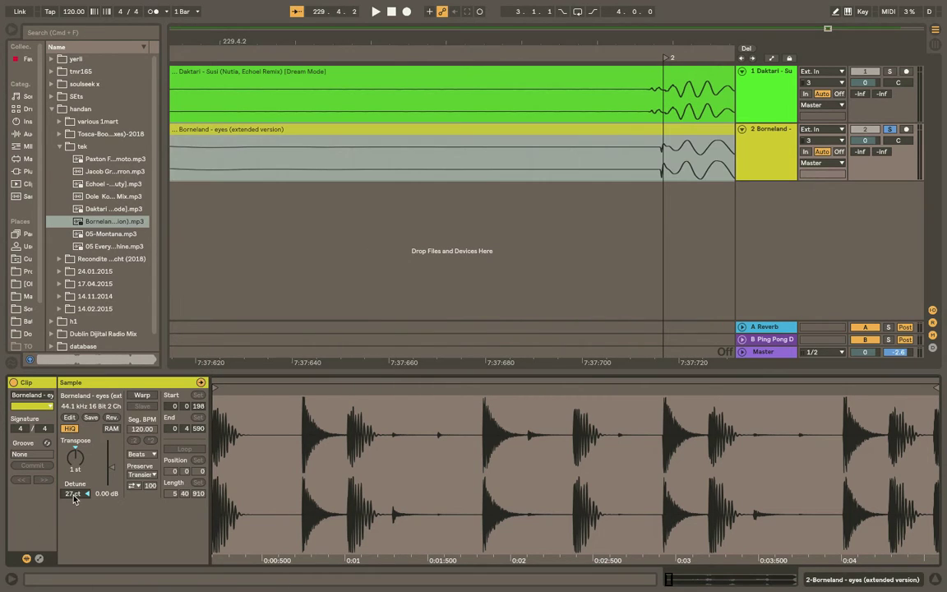
pyautogui.press('Up')
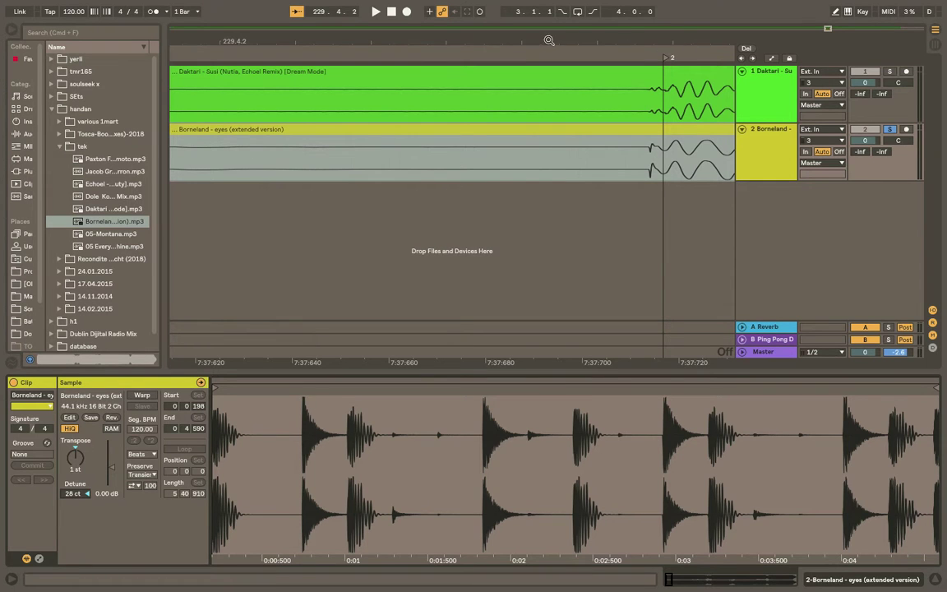
# Step: Lengthen the Borneland clip well past locator 2, to a sample end of about 0:56:465
pyautogui.moveTo(543, 42); pyautogui.dragTo(418, 24)
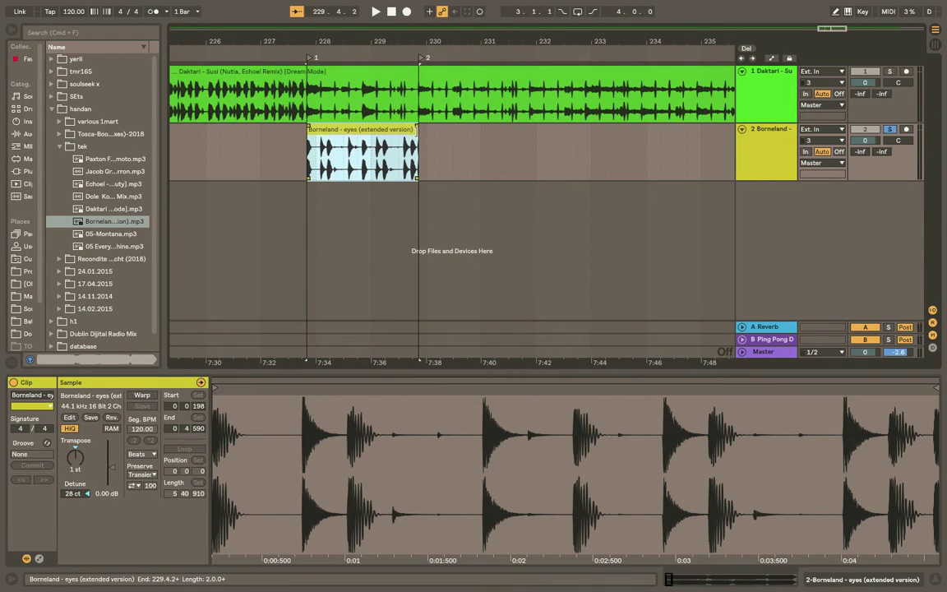
pyautogui.moveTo(416, 130); pyautogui.dragTo(781, 130)
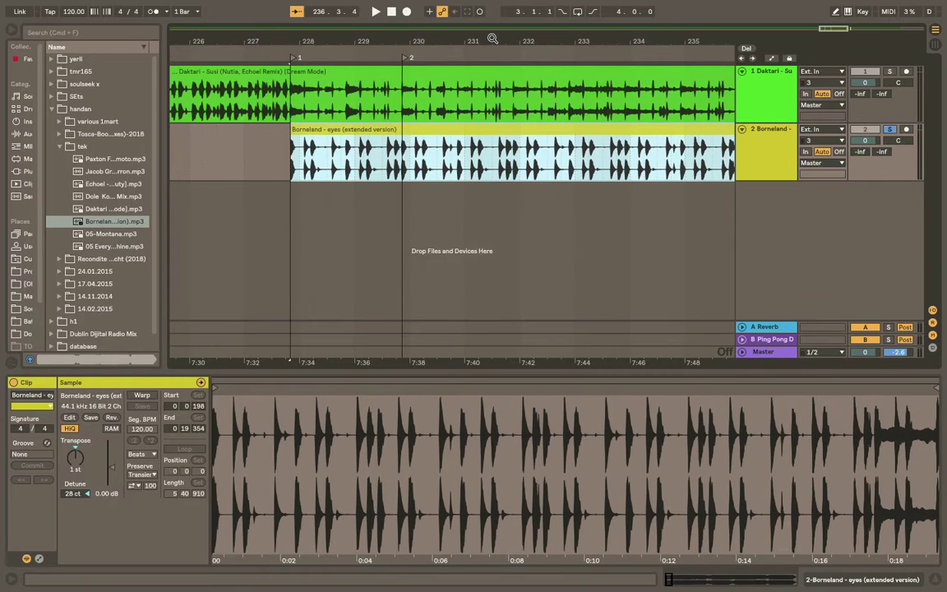
pyautogui.moveTo(492, 38); pyautogui.dragTo(380, 22)
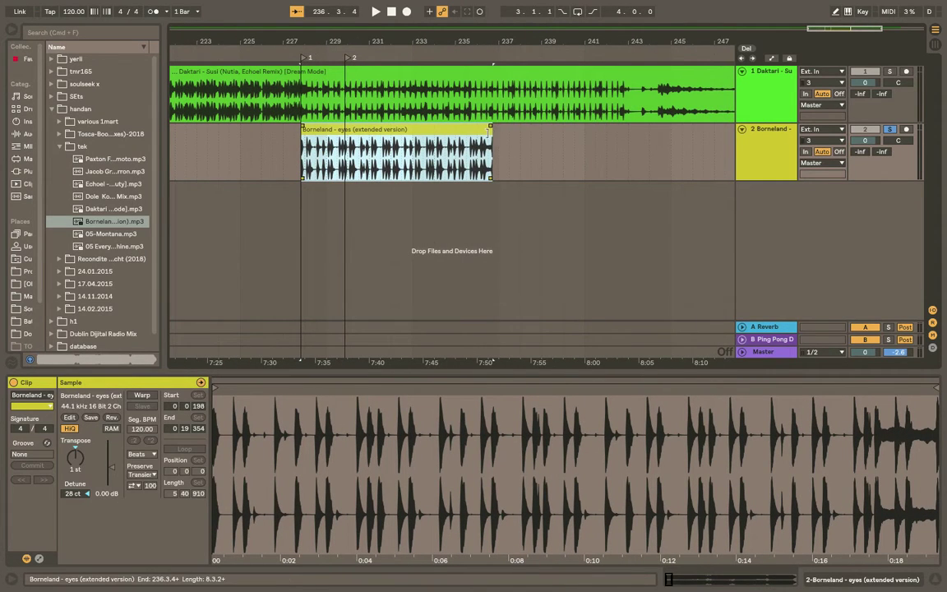
pyautogui.moveTo(491, 131); pyautogui.dragTo(823, 143)
# Step: Play from just before locator 1 with the solo turned off, so that the Daktari and Borneland tracks sound together
pyautogui.hscroll(-3, 292, 154)
pyautogui.click(326, 94)
pyautogui.click(890, 129)
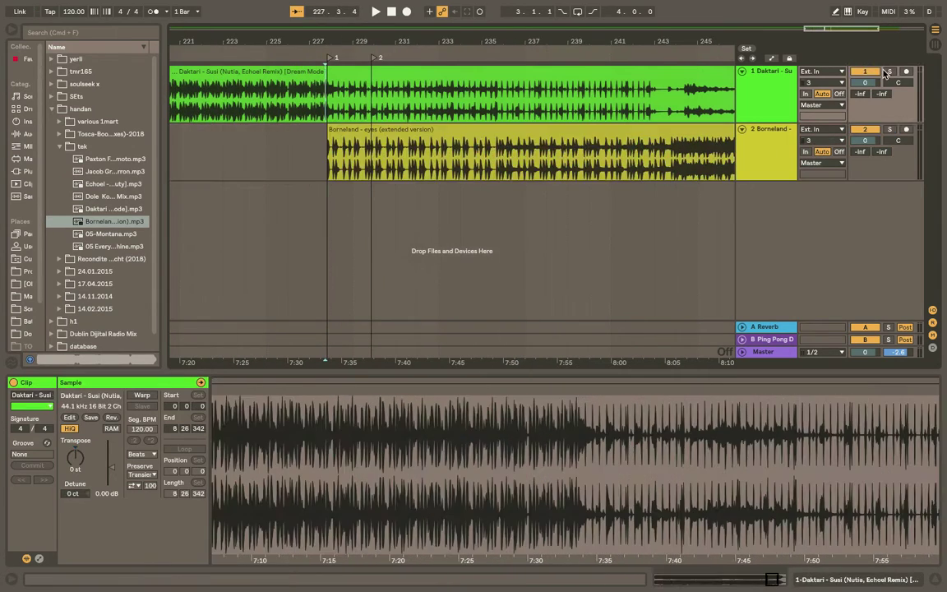
pyautogui.press('space')
pyautogui.hscroll(-3, 887, 99)
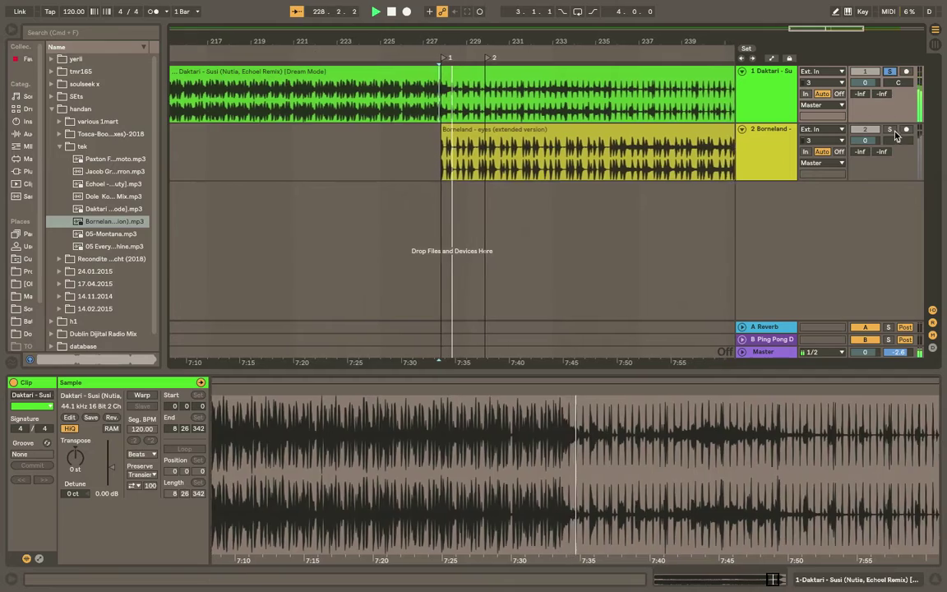
pyautogui.click(890, 131)
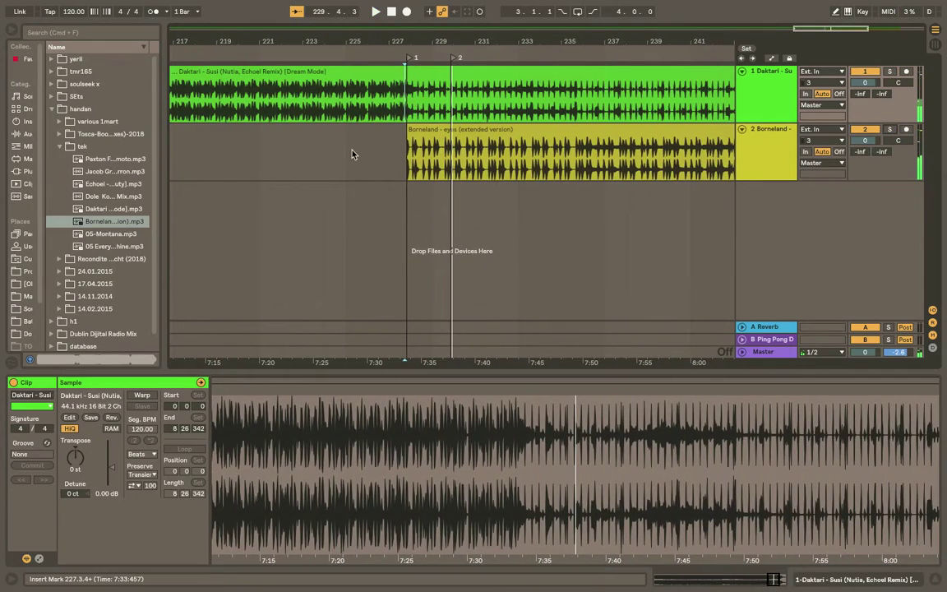
pyautogui.click(352, 154)
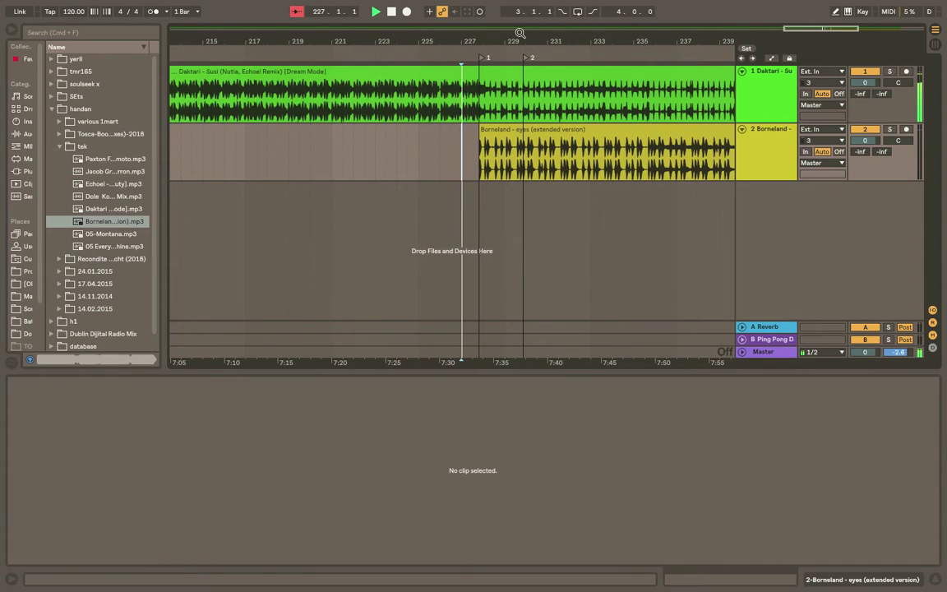
pyautogui.moveTo(519, 36); pyautogui.dragTo(391, 112)
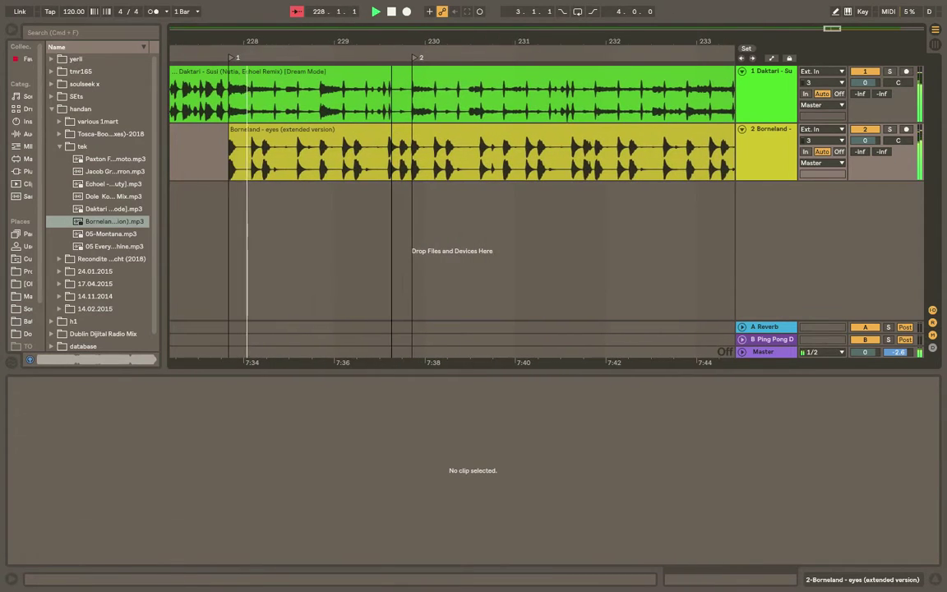
# Step: Fade the Borneland clip in from locator 1 to about bar 233 and extend its end to about 315.3.1
pyautogui.click(210, 148)
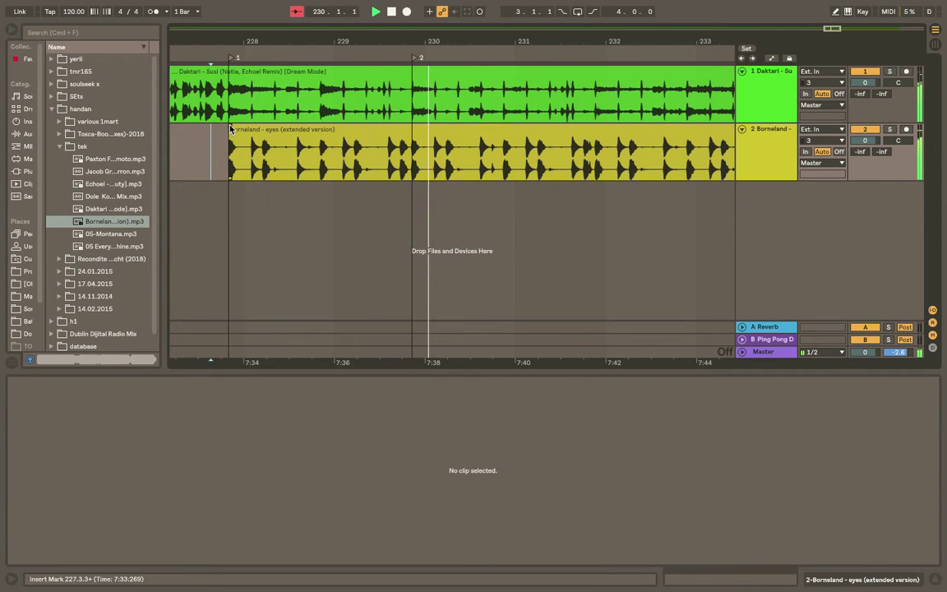
pyautogui.moveTo(230, 129); pyautogui.dragTo(762, 165)
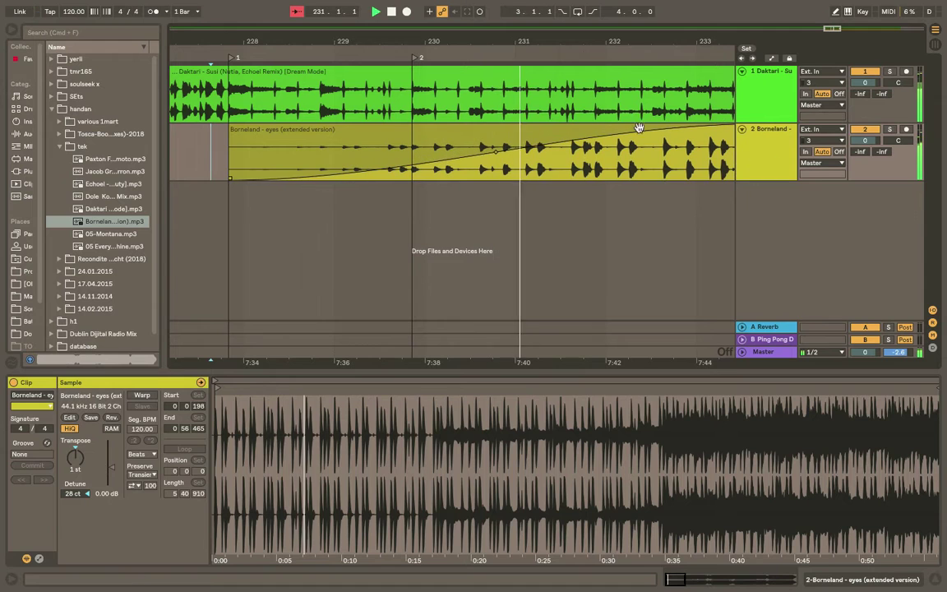
pyautogui.moveTo(478, 43); pyautogui.dragTo(413, 22)
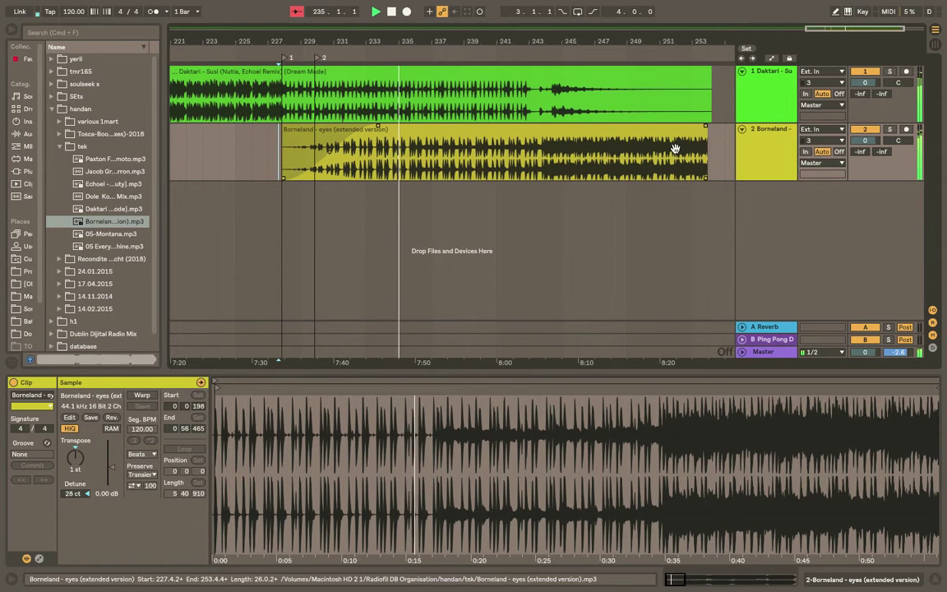
pyautogui.moveTo(704, 136); pyautogui.dragTo(732, 133)
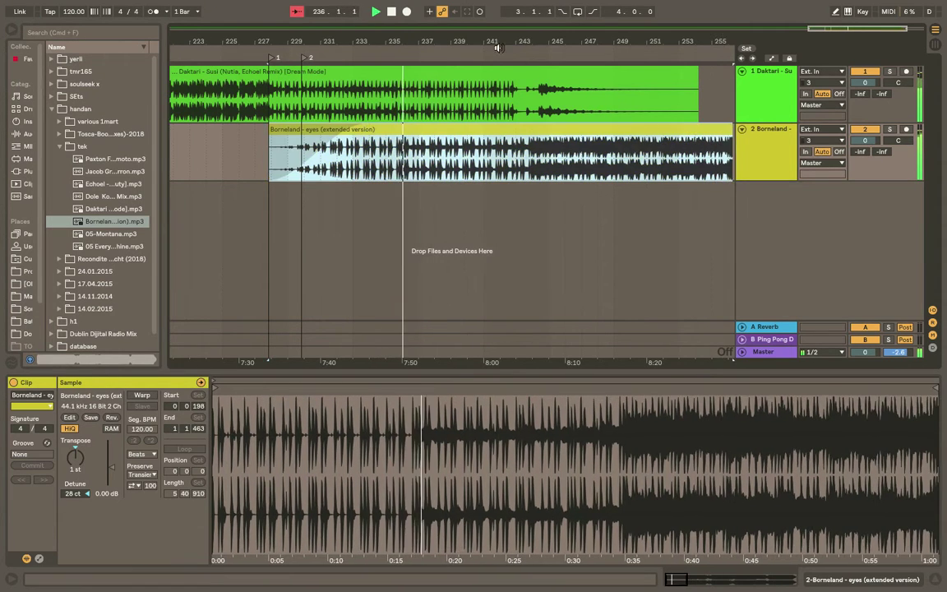
pyautogui.moveTo(490, 40); pyautogui.dragTo(553, 23)
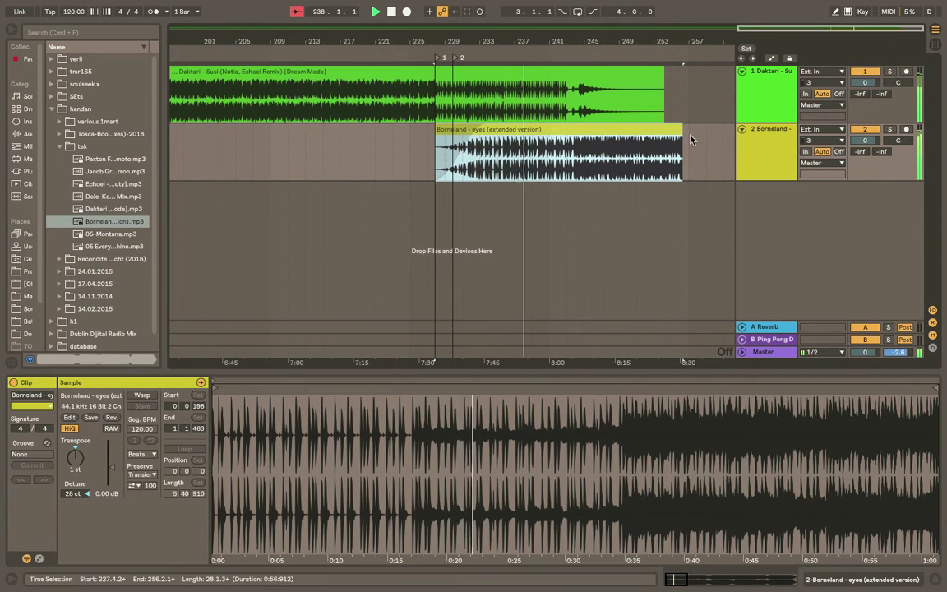
pyautogui.moveTo(681, 135); pyautogui.dragTo(944, 140)
pyautogui.moveTo(795, 168); pyautogui.dragTo(943, 156)
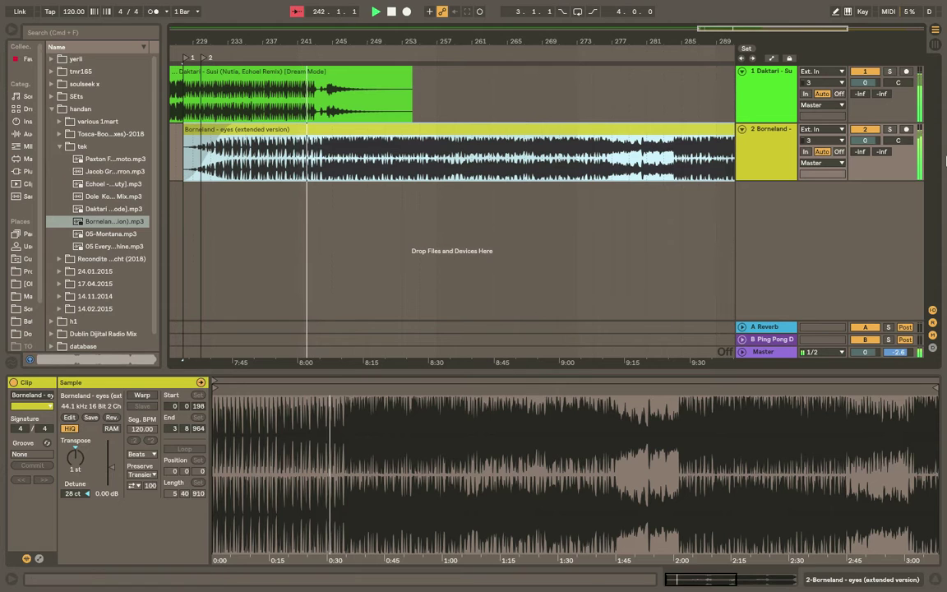
# Step: Stop playback and set the Borneland clip's detune to 29 ct, aligning its hit with the Daktari hit near 242.2
pyautogui.moveTo(306, 39); pyautogui.dragTo(343, 169)
pyautogui.click(343, 169)
pyautogui.press('space')
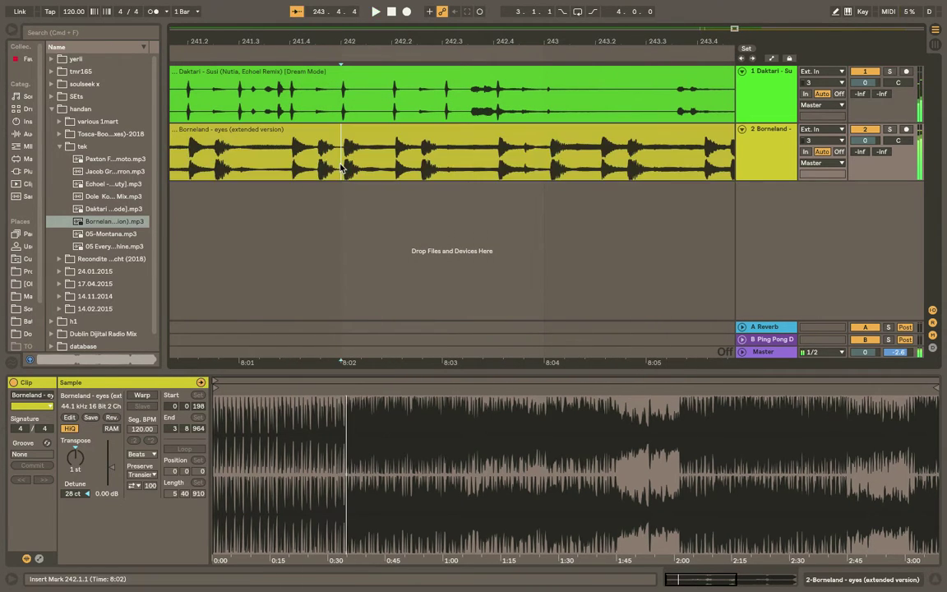
pyautogui.moveTo(437, 41); pyautogui.dragTo(438, 130)
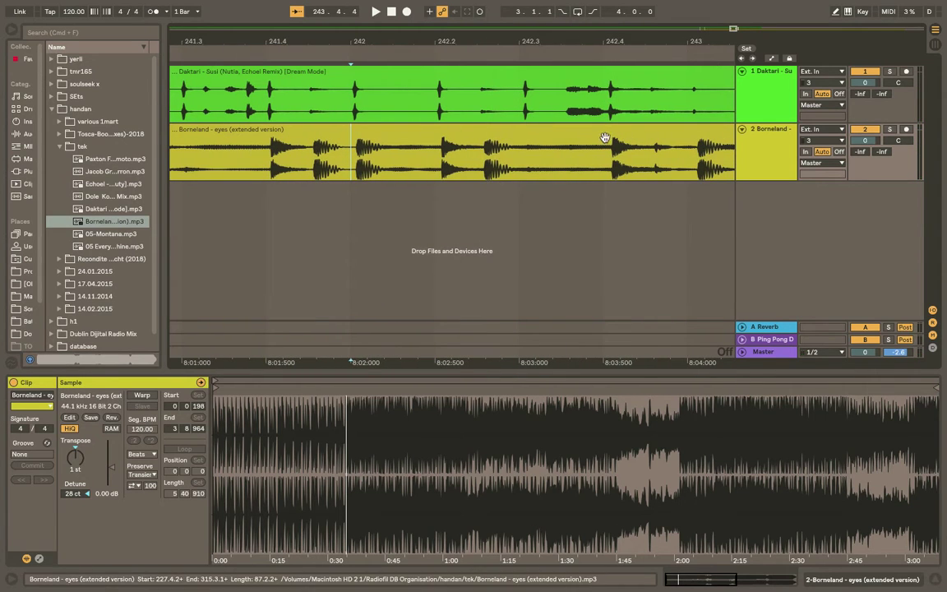
pyautogui.moveTo(442, 39); pyautogui.dragTo(442, 62)
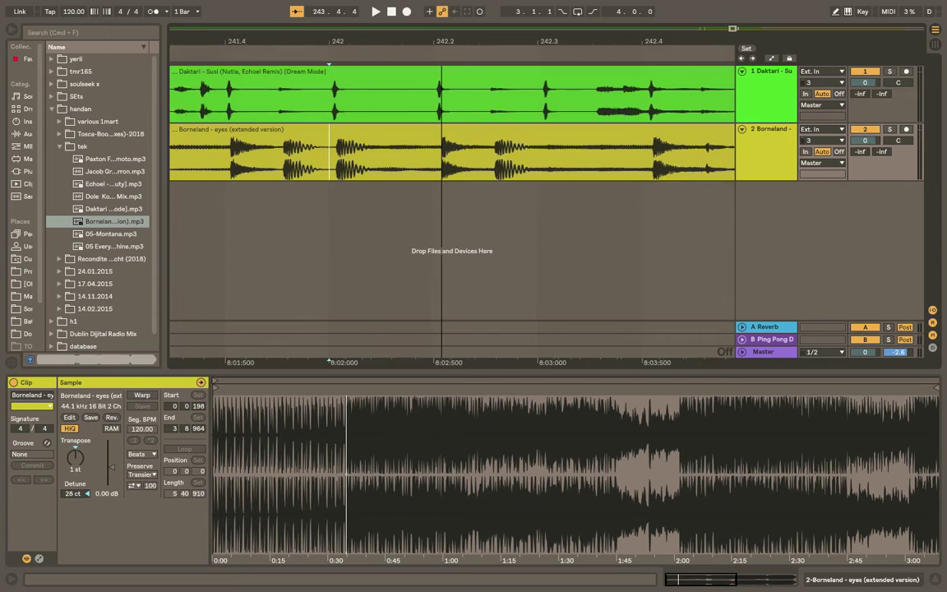
pyautogui.press('+')
pyautogui.press('+')
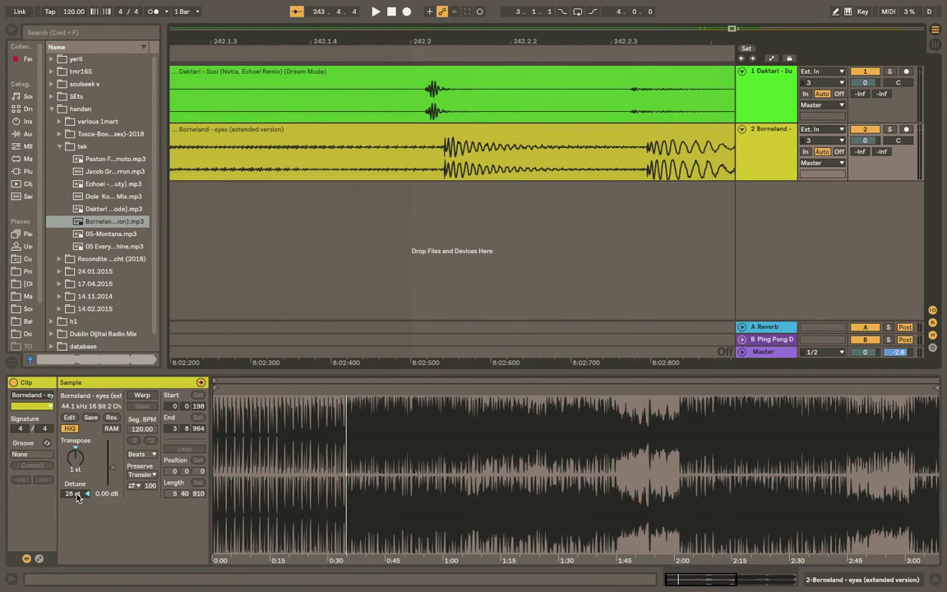
pyautogui.press('Down')
pyautogui.press('Up')
pyautogui.press('Up')
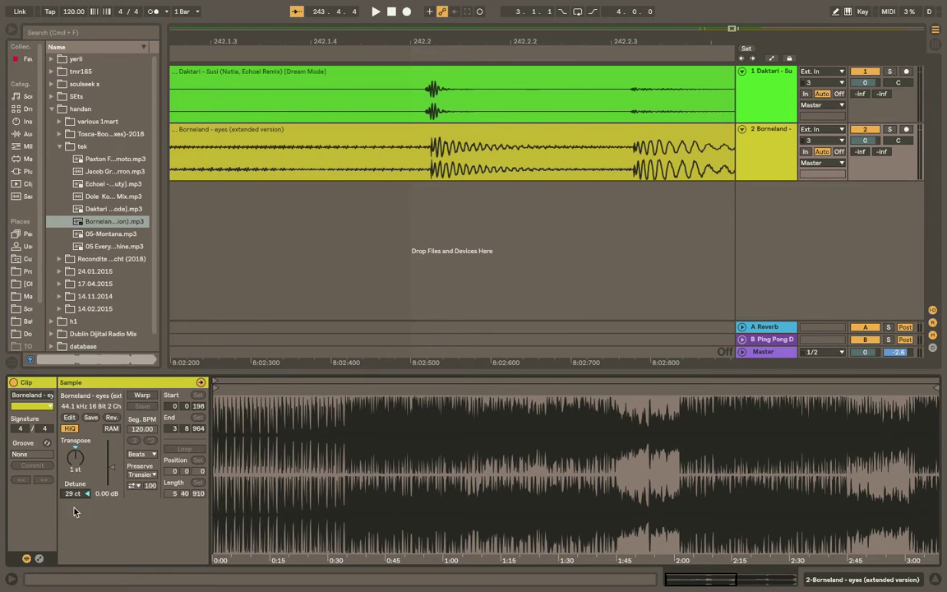
# Step: Play both tracks together from about 226.2.1, before locator 1, to check the transition
pyautogui.moveTo(426, 44); pyautogui.dragTo(435, 9)
pyautogui.click(269, 152)
pyautogui.press('space')
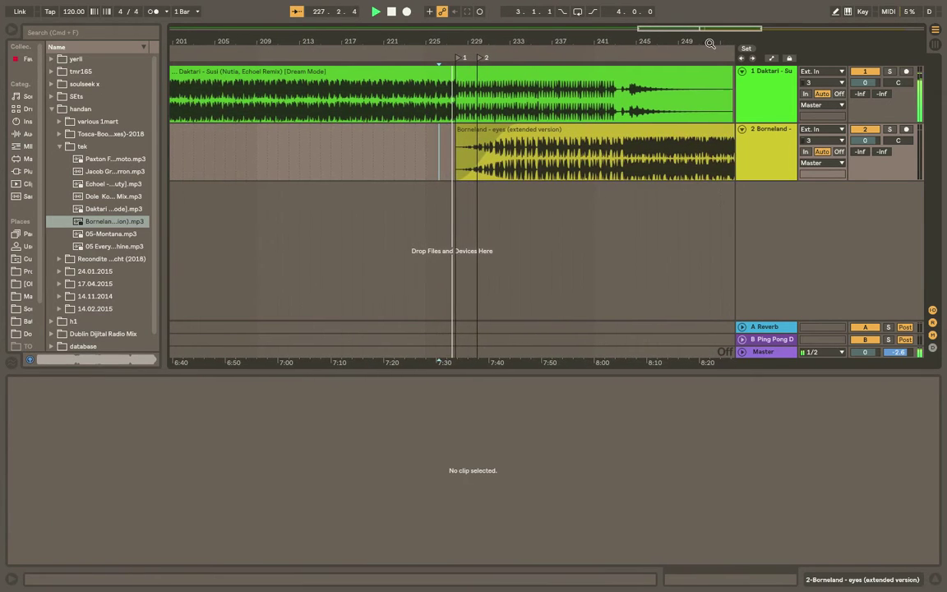
pyautogui.moveTo(709, 42); pyautogui.dragTo(641, 42)
pyautogui.moveTo(450, 125)
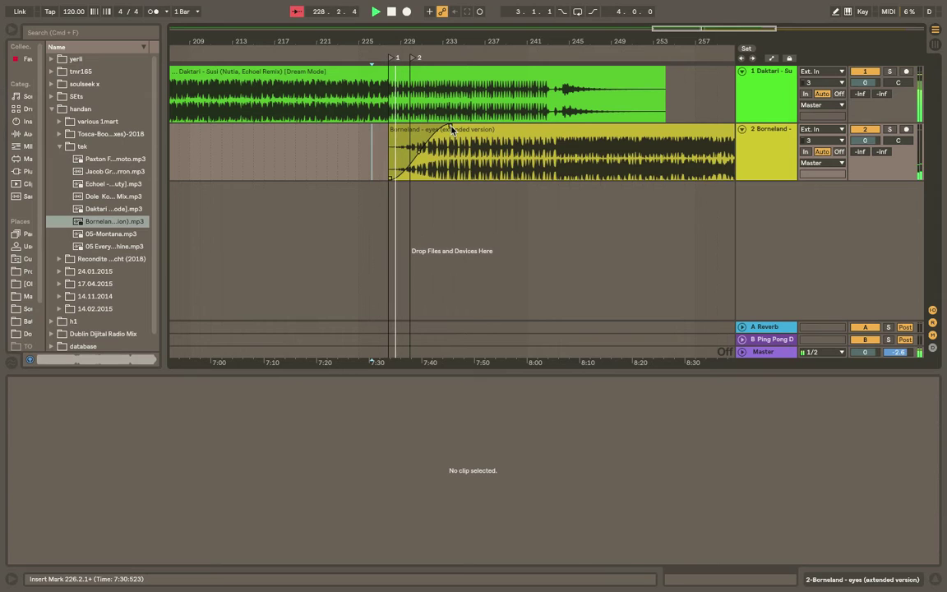
# Step: Lengthen the Borneland clip's fade-in to about bar 243 and extend the clip's end to about bar 385
pyautogui.moveTo(450, 129); pyautogui.dragTo(555, 134)
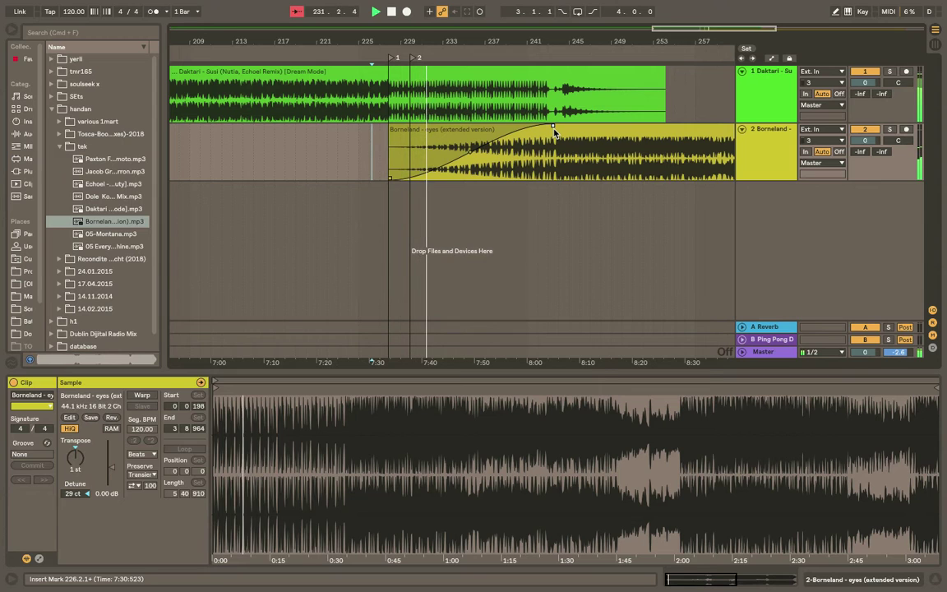
pyautogui.hscroll(5, 603, 212)
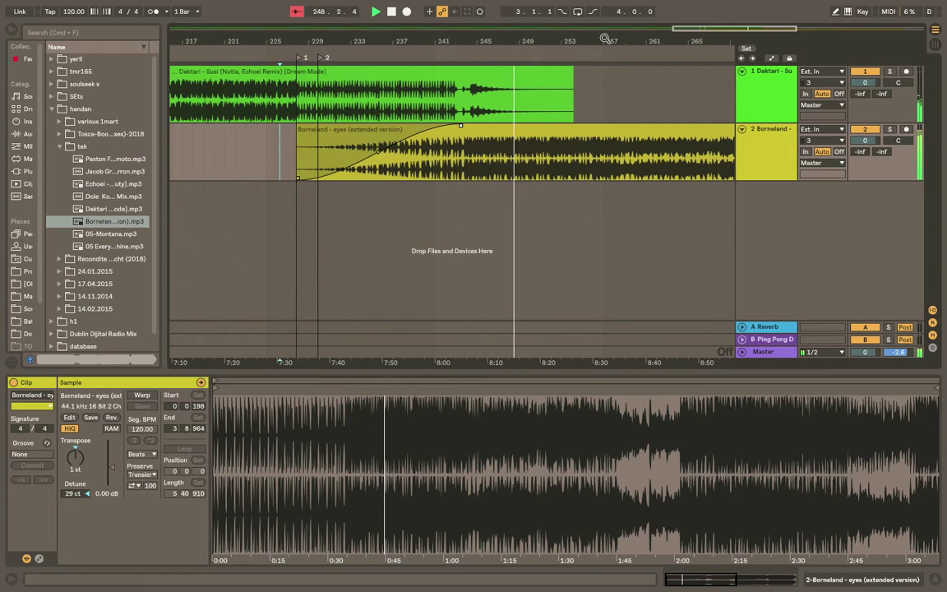
pyautogui.moveTo(605, 38); pyautogui.dragTo(201, 18)
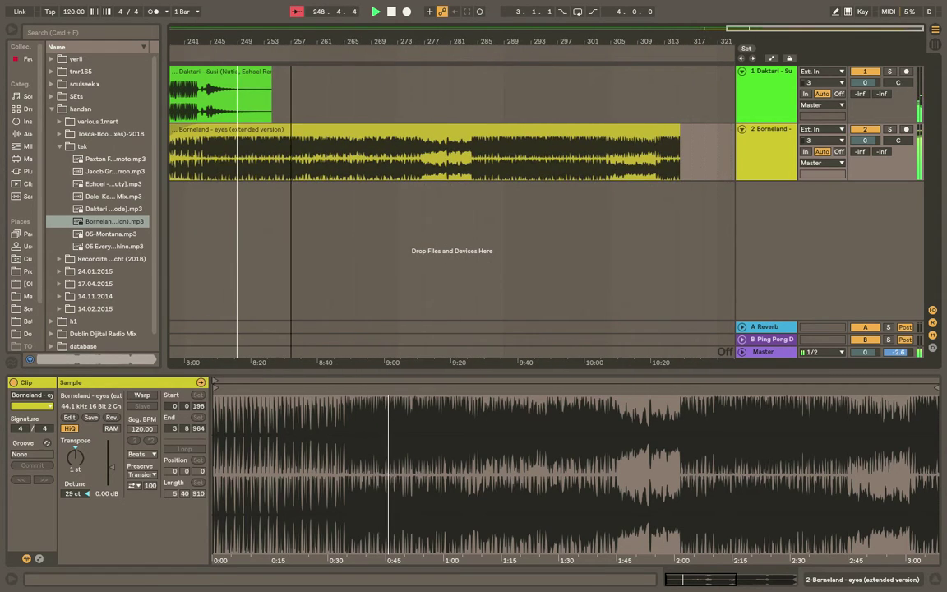
pyautogui.click(676, 138)
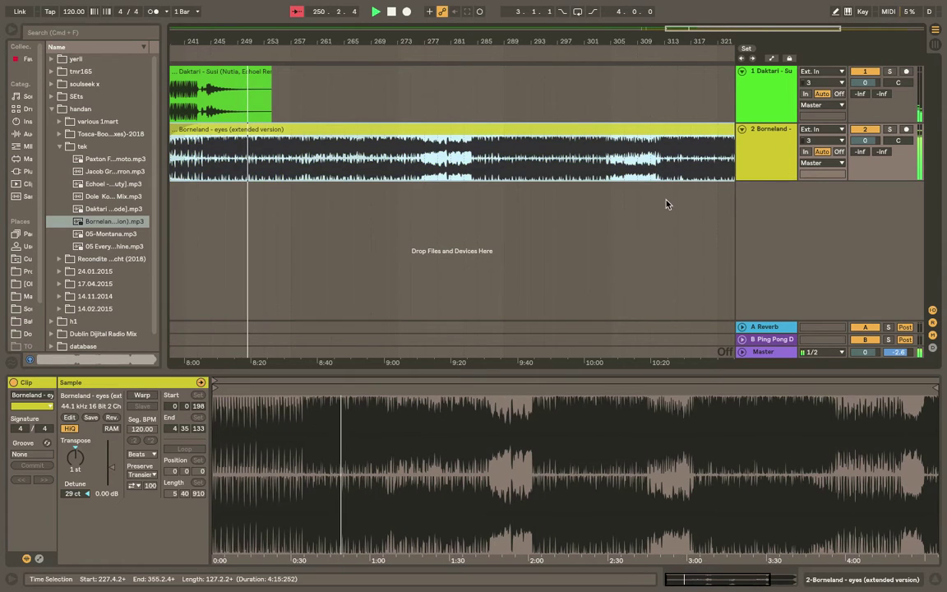
pyautogui.hscroll(5, 667, 203)
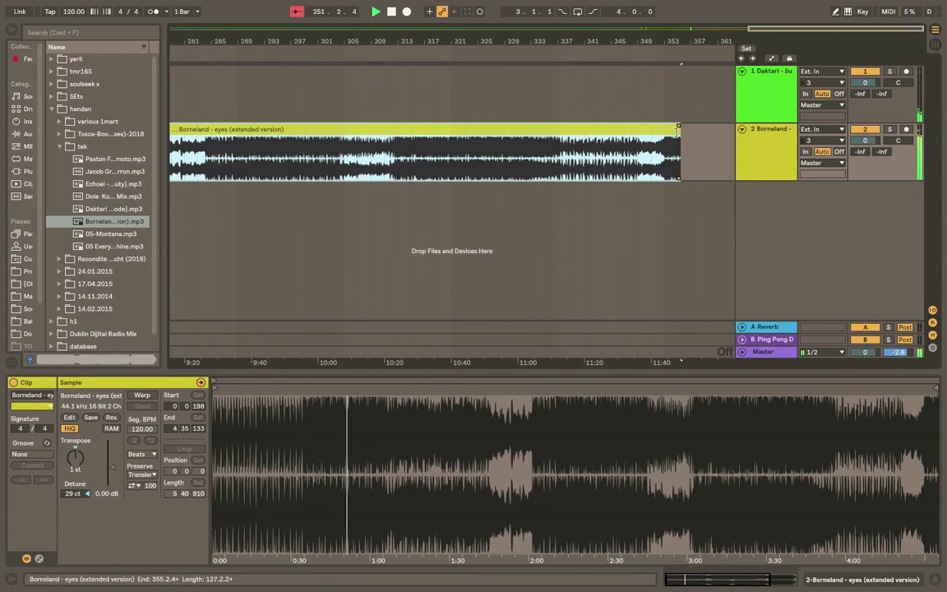
pyautogui.moveTo(677, 130); pyautogui.dragTo(944, 142)
pyautogui.hscroll(4, 671, 233)
# Step: Play the Borneland clip from around bars 351 to 352 to locate the beat where its last section starts
pyautogui.click(627, 166)
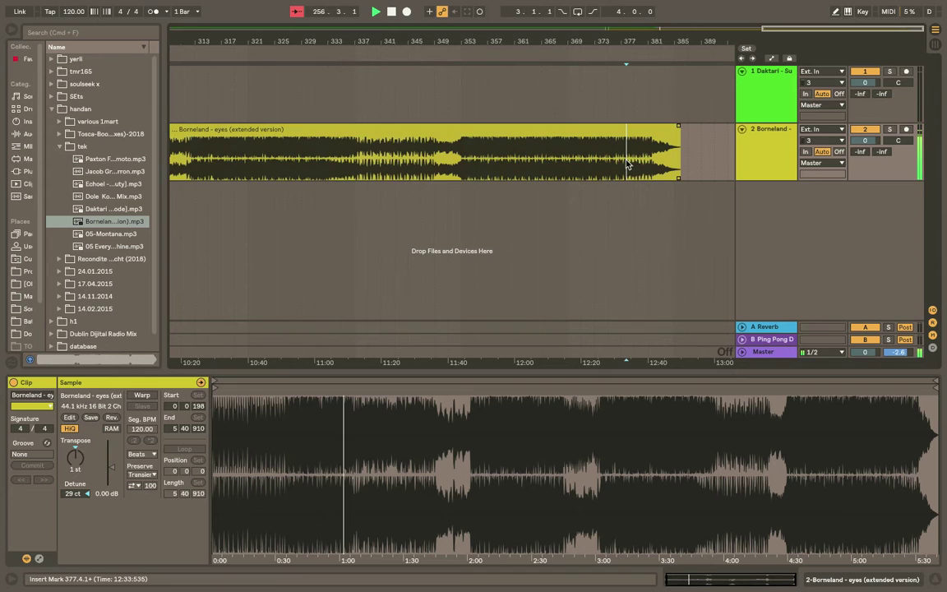
pyautogui.moveTo(611, 41); pyautogui.dragTo(515, 112)
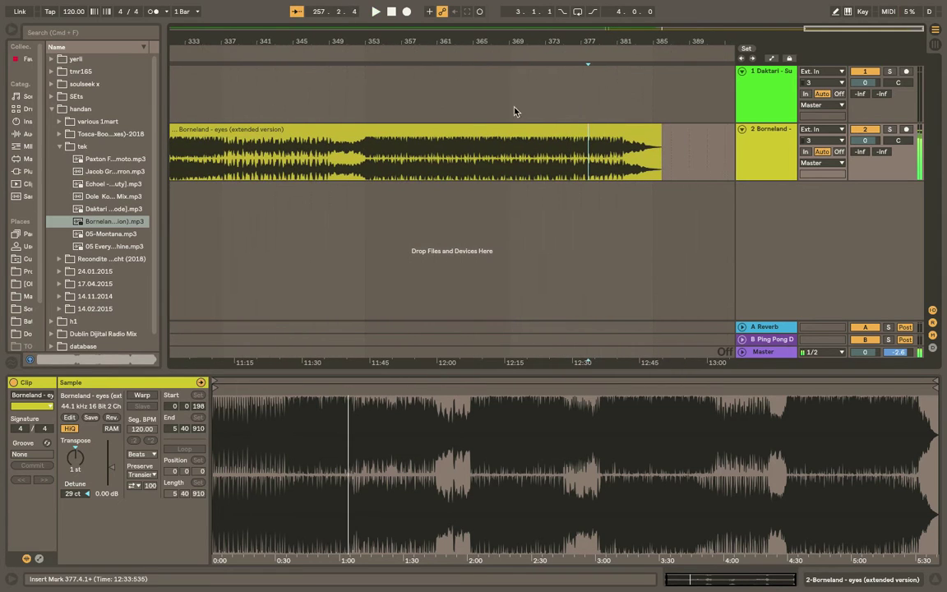
pyautogui.press('space')
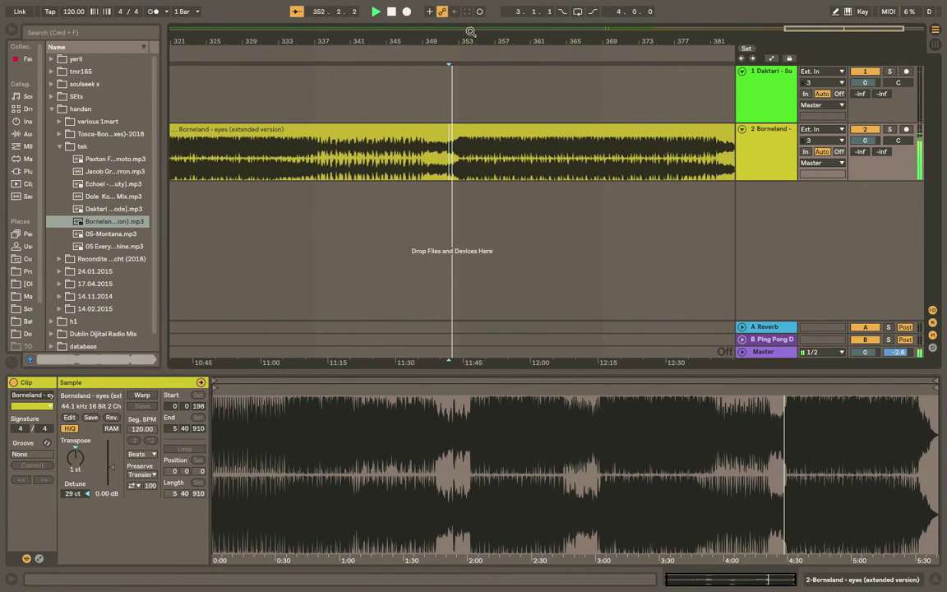
pyautogui.scroll(2, 605, 164)
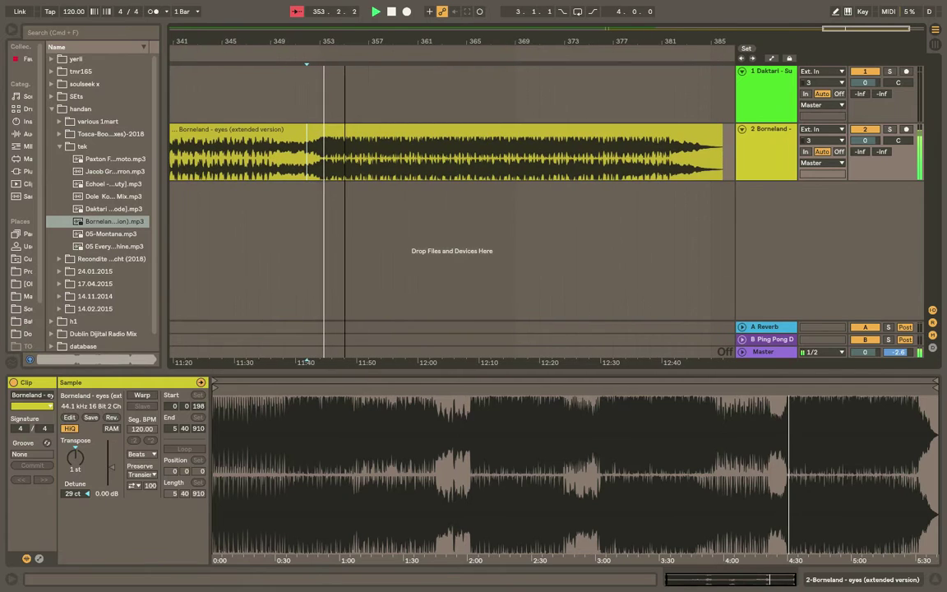
pyautogui.hscroll(2, 605, 165)
pyautogui.moveTo(280, 41); pyautogui.dragTo(280, 112)
pyautogui.press('space')
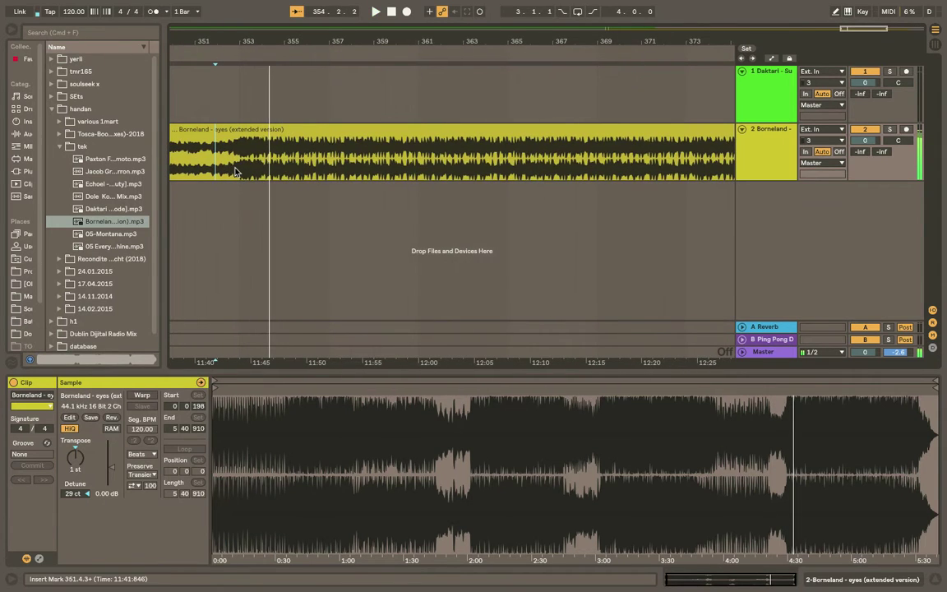
pyautogui.click(232, 172)
pyautogui.press('space')
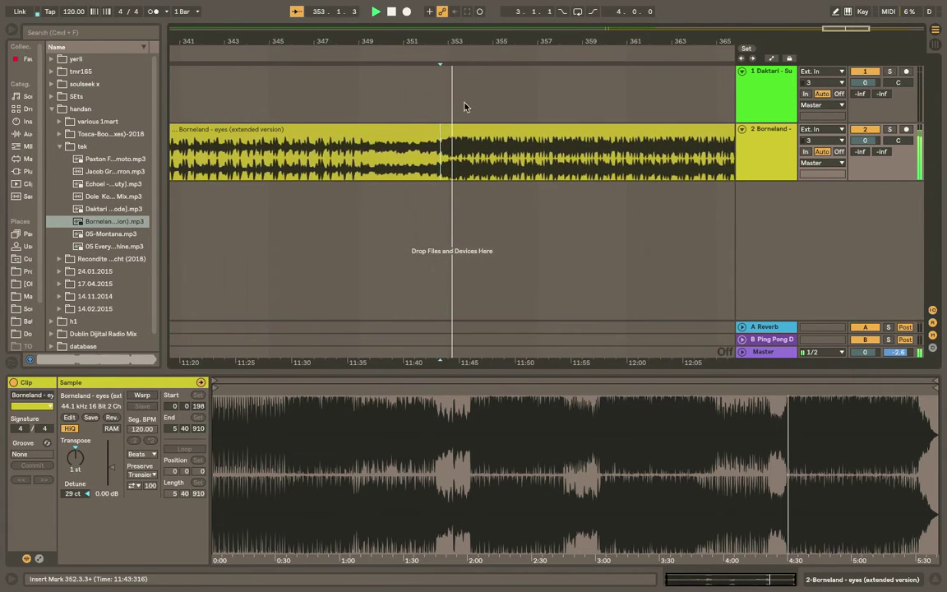
# Step: Add a locator at 353.2.3, exactly on the beat in the Borneland waveform after the breakdown
pyautogui.moveTo(449, 42); pyautogui.dragTo(449, 124)
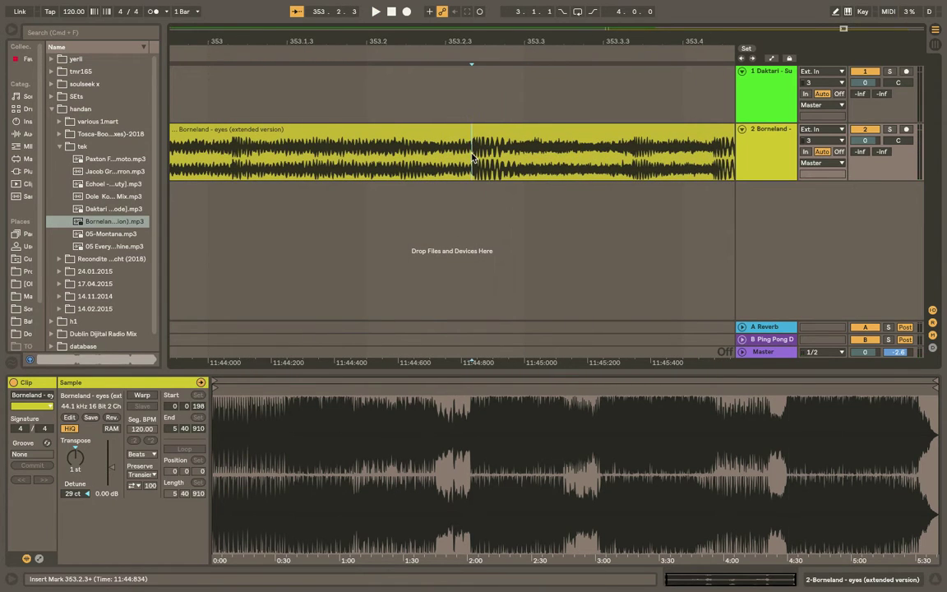
pyautogui.press('space')
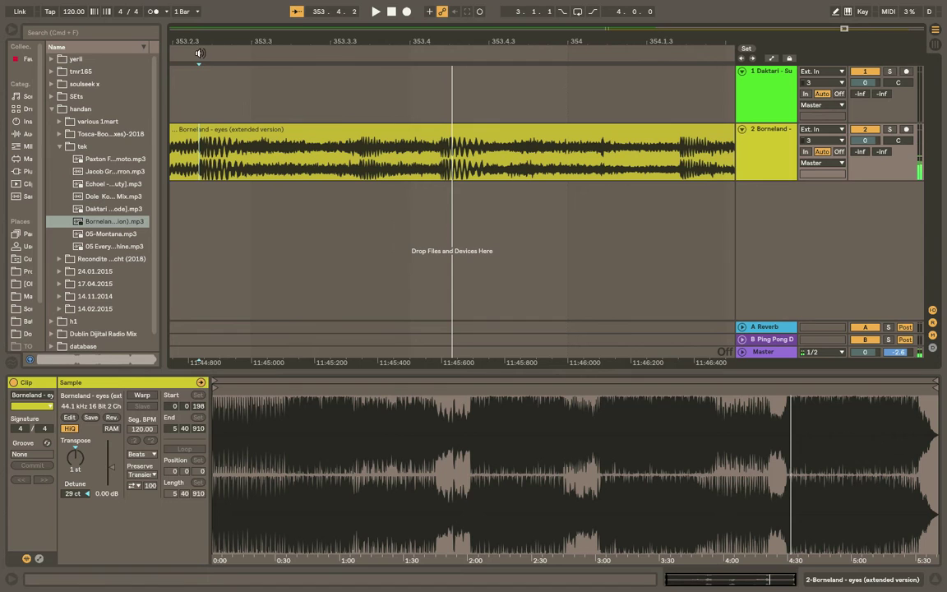
pyautogui.rightClick(198, 53)
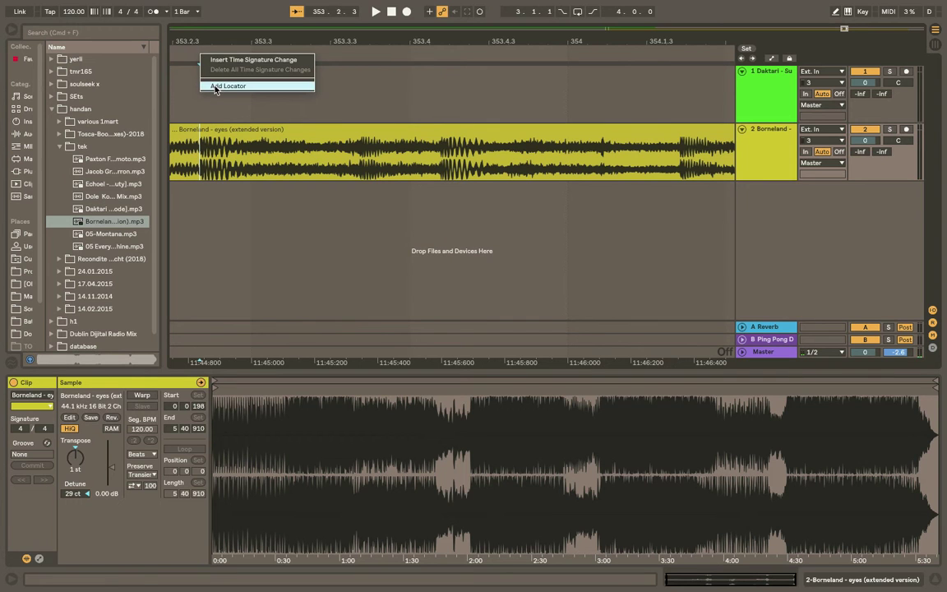
pyautogui.click(216, 86)
pyautogui.moveTo(200, 41); pyautogui.dragTo(340, 181)
pyautogui.moveTo(342, 59); pyautogui.dragTo(340, 4)
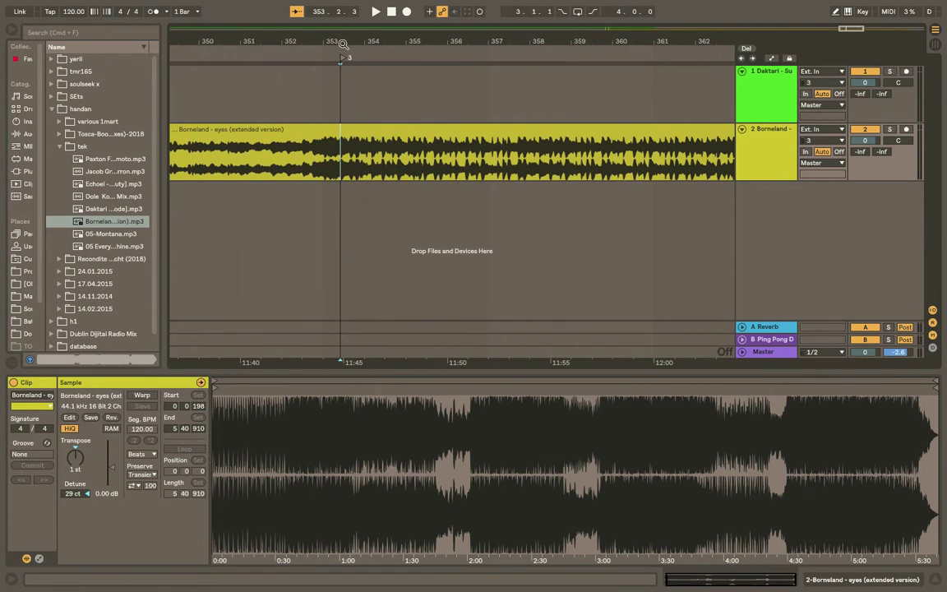
# Step: Place the Echoel - Good Times track on the Daktari track at 351.4.3, just before locator 3
pyautogui.moveTo(343, 44); pyautogui.dragTo(386, 26)
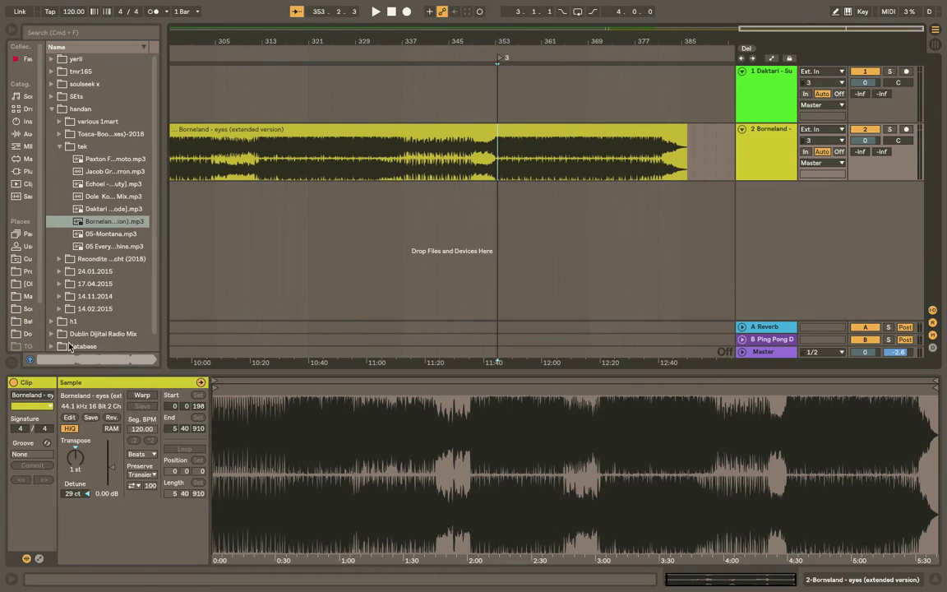
pyautogui.click(121, 184)
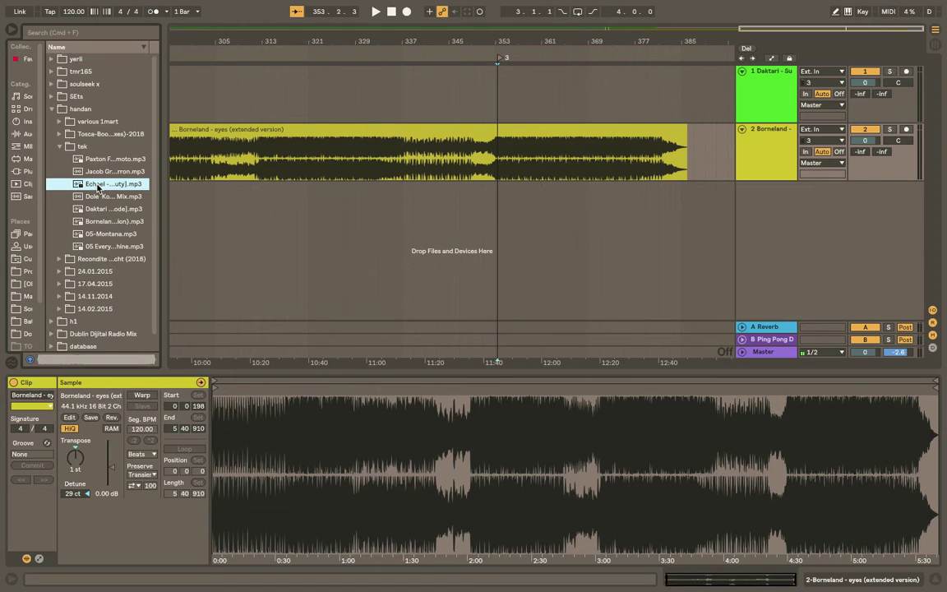
pyautogui.moveTo(101, 187); pyautogui.dragTo(490, 97)
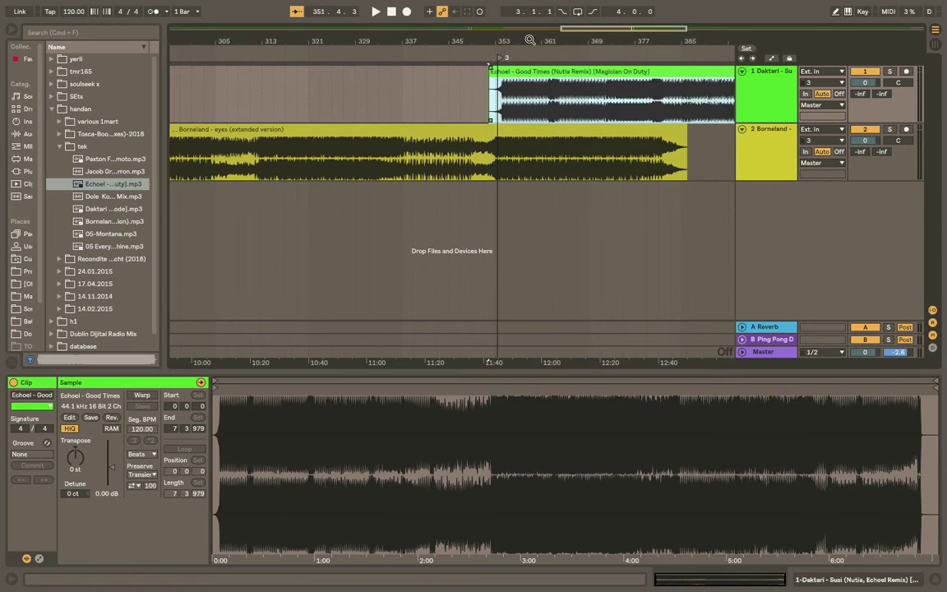
# Step: Trim the Echoel clip's start to its first beat at about 354.1.4 and solo the Daktari track
pyautogui.moveTo(513, 39); pyautogui.dragTo(512, 115)
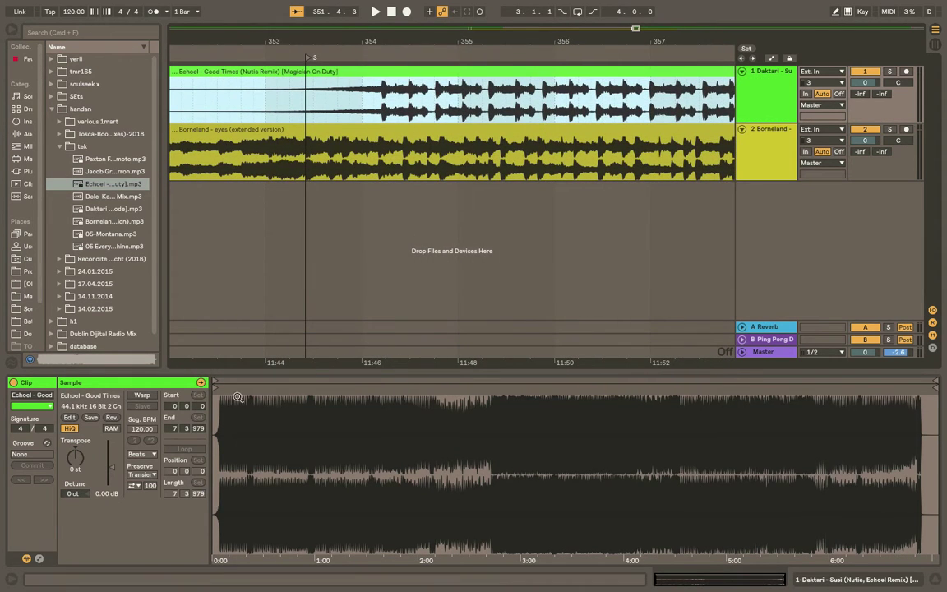
pyautogui.hscroll(-3, 208, 84)
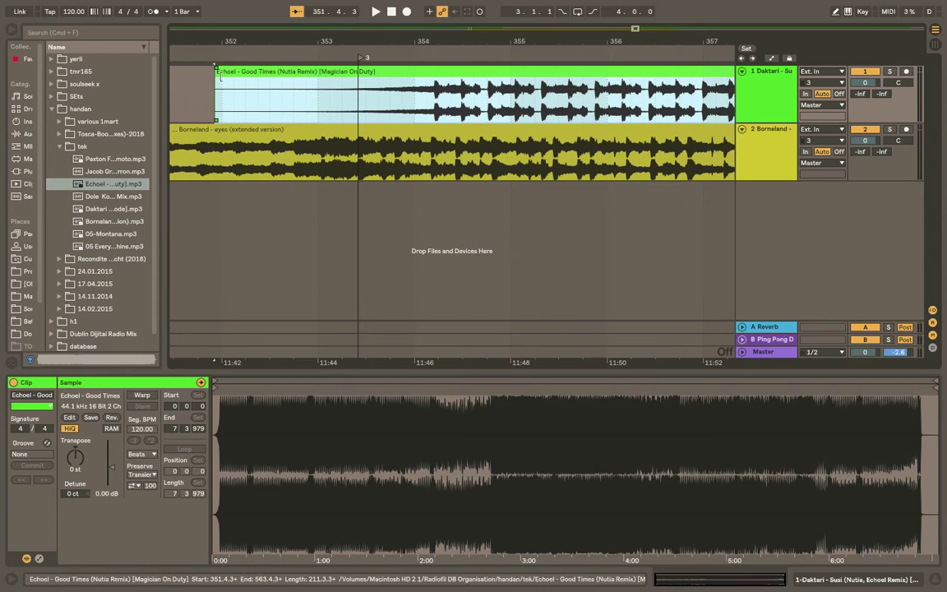
pyautogui.moveTo(218, 73); pyautogui.dragTo(433, 91)
pyautogui.click(889, 72)
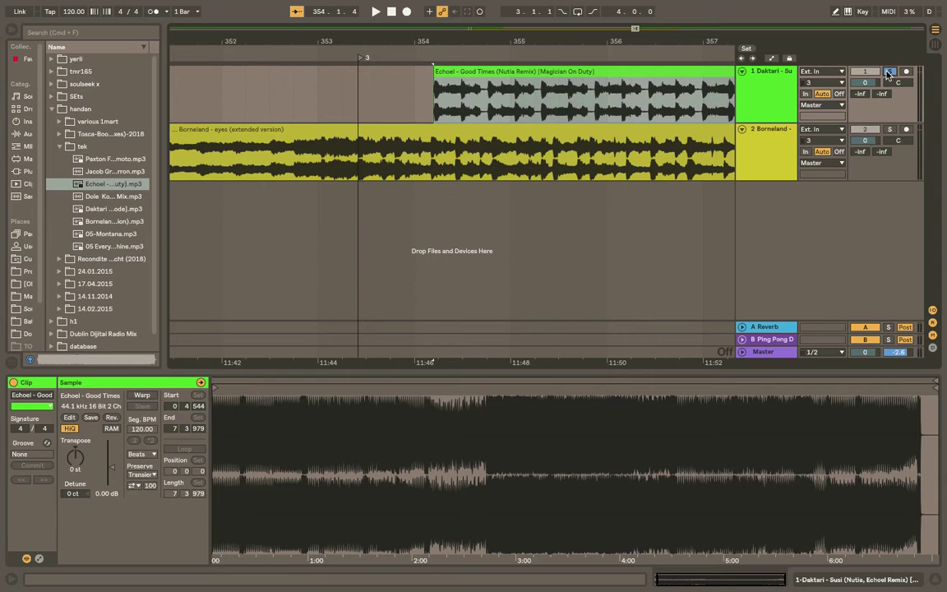
pyautogui.moveTo(444, 40); pyautogui.dragTo(386, 197)
pyautogui.moveTo(248, 73); pyautogui.dragTo(257, 73)
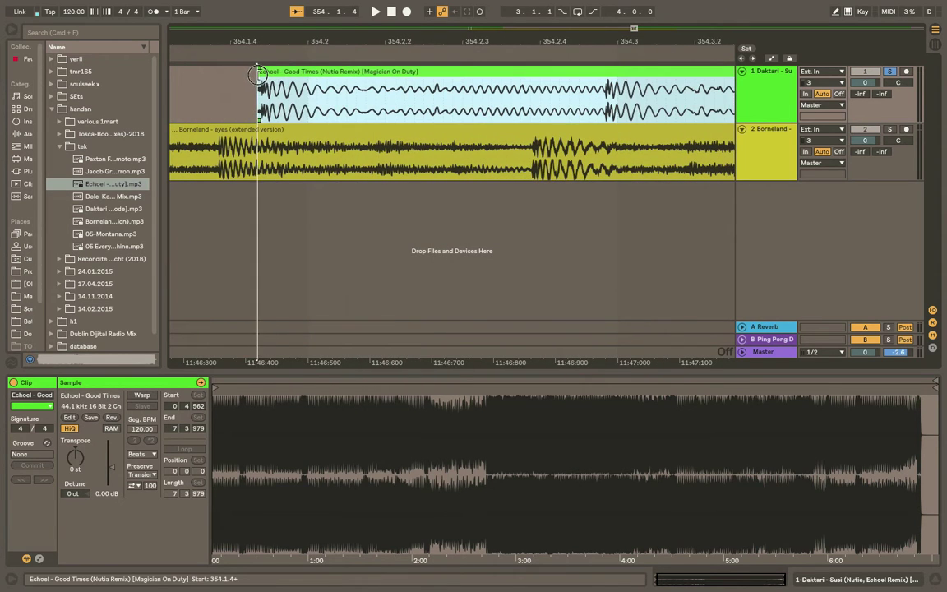
# Step: Move the trimmed Echoel clip so that it starts at locator 3, and check the alignment against the Borneland beat
pyautogui.moveTo(256, 35); pyautogui.dragTo(447, 13)
pyautogui.moveTo(459, 71); pyautogui.dragTo(364, 85)
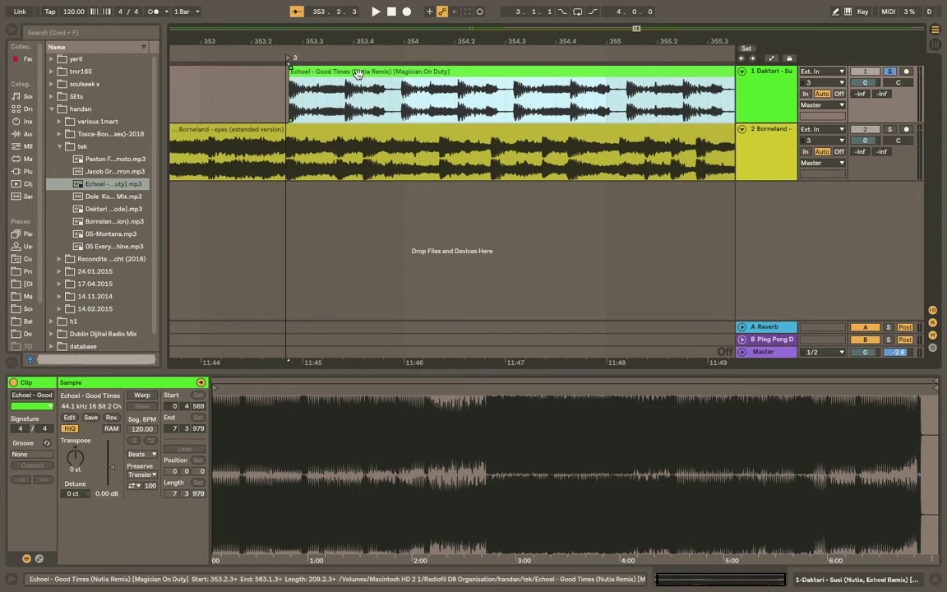
pyautogui.moveTo(284, 42); pyautogui.dragTo(393, 79)
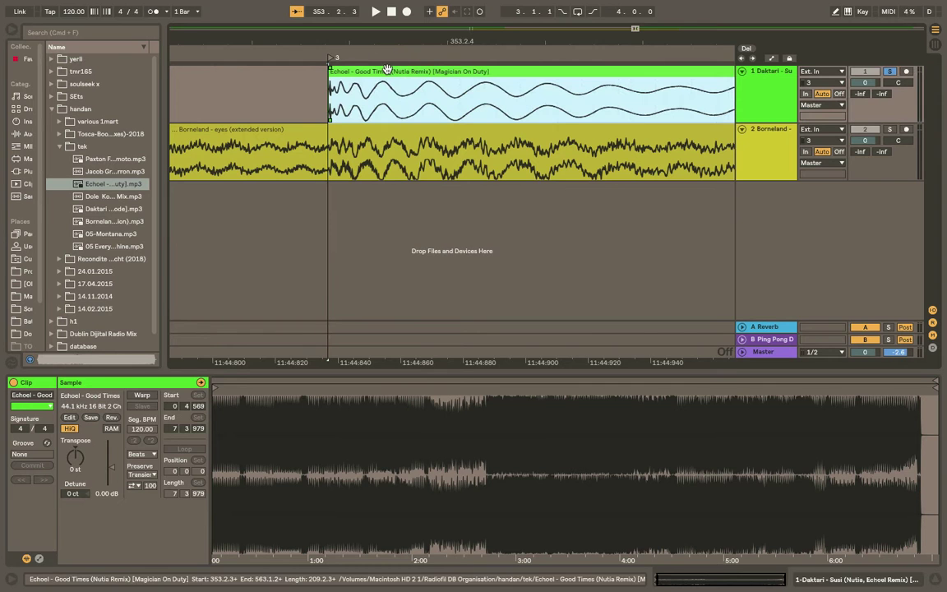
pyautogui.moveTo(332, 41); pyautogui.dragTo(332, 82)
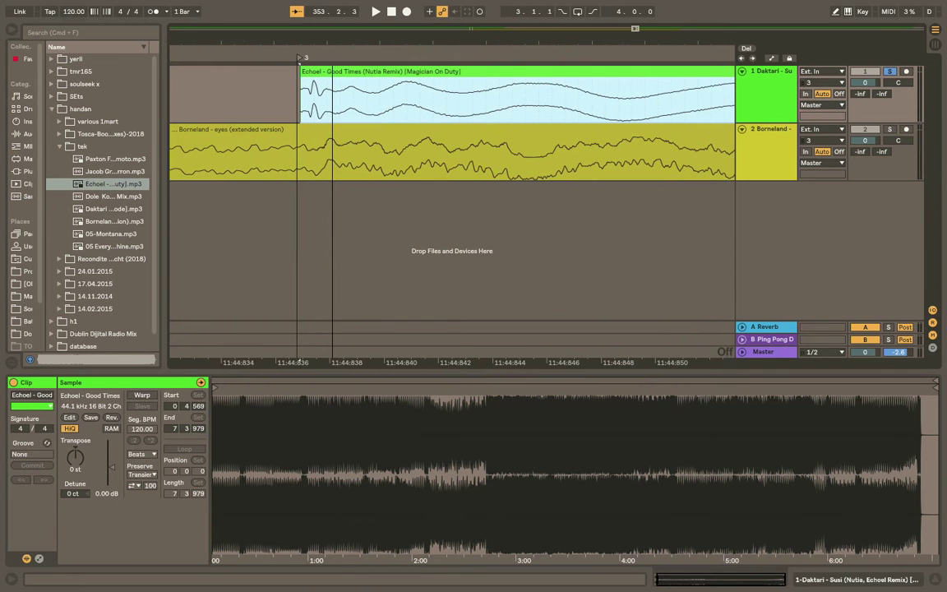
# Step: Solo the Borneland track and play it from locator 3 to find the beat that ends the phrase
pyautogui.press('-')
pyautogui.press('-')
pyautogui.press('-')
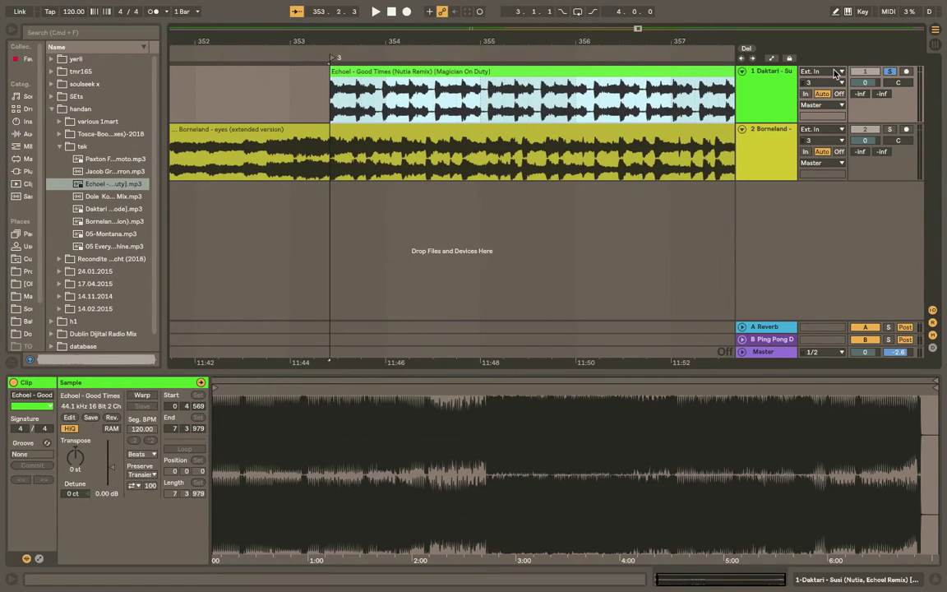
pyautogui.moveTo(416, 40); pyautogui.dragTo(369, 57)
pyautogui.press('Down')
pyautogui.press('s')
pyautogui.press('space')
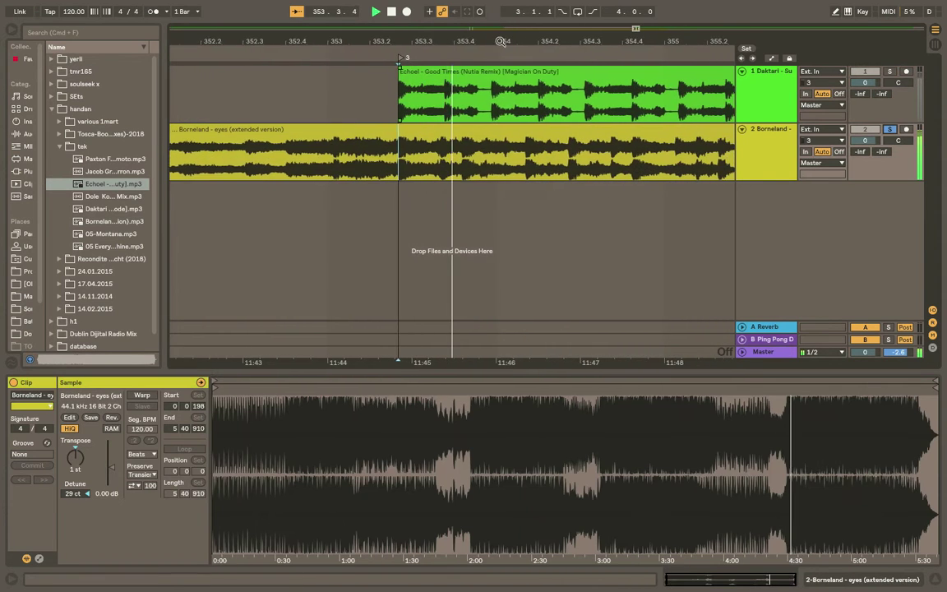
pyautogui.moveTo(477, 42); pyautogui.dragTo(370, 37)
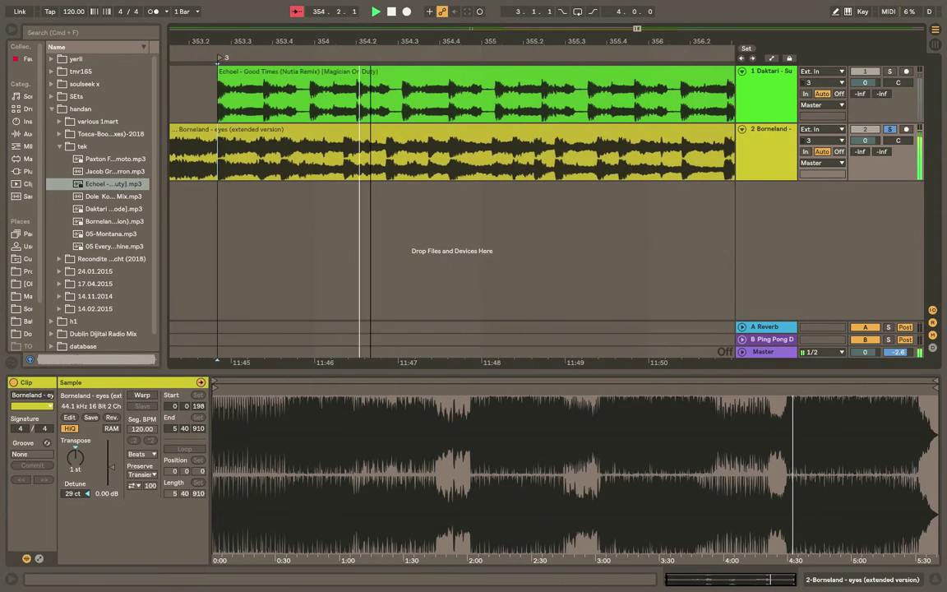
pyautogui.press('space')
# Step: Add a locator at 355.2.3 on the Borneland beat
pyautogui.click(554, 156)
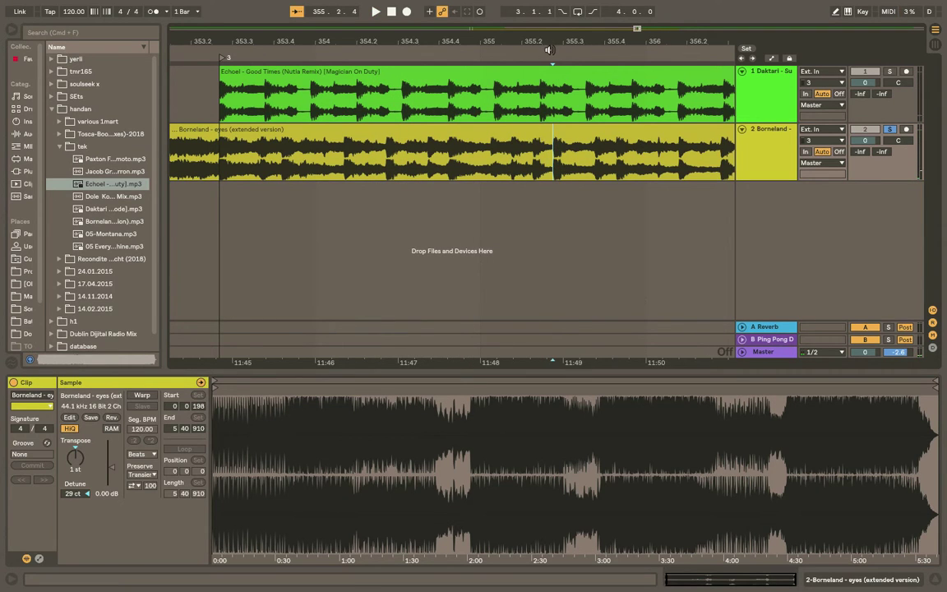
pyautogui.rightClick(551, 51)
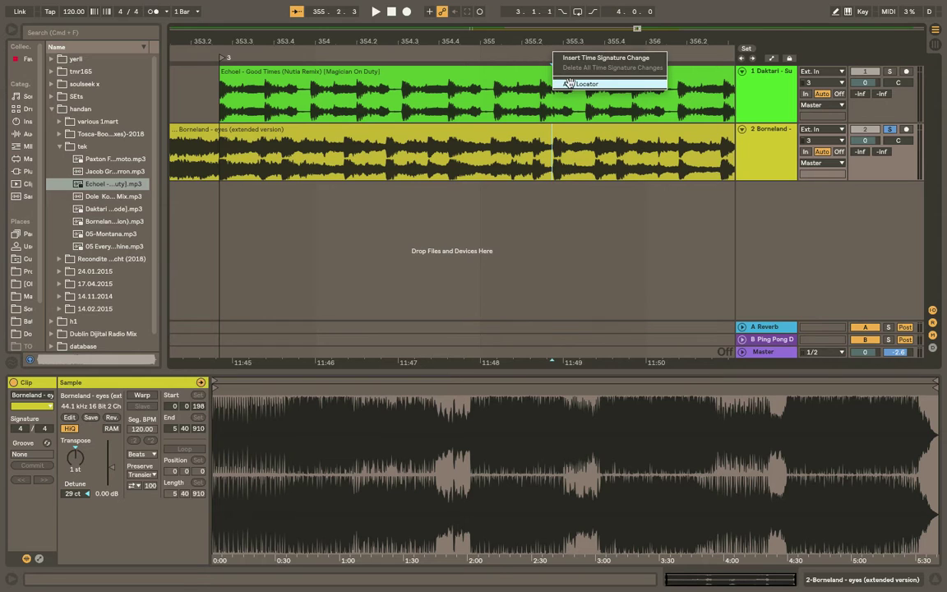
pyautogui.click(569, 83)
# Step: Solo the Echoel clip's track and play it from locator 3 to find the beat matching locator 4
pyautogui.moveTo(556, 38); pyautogui.dragTo(597, 18)
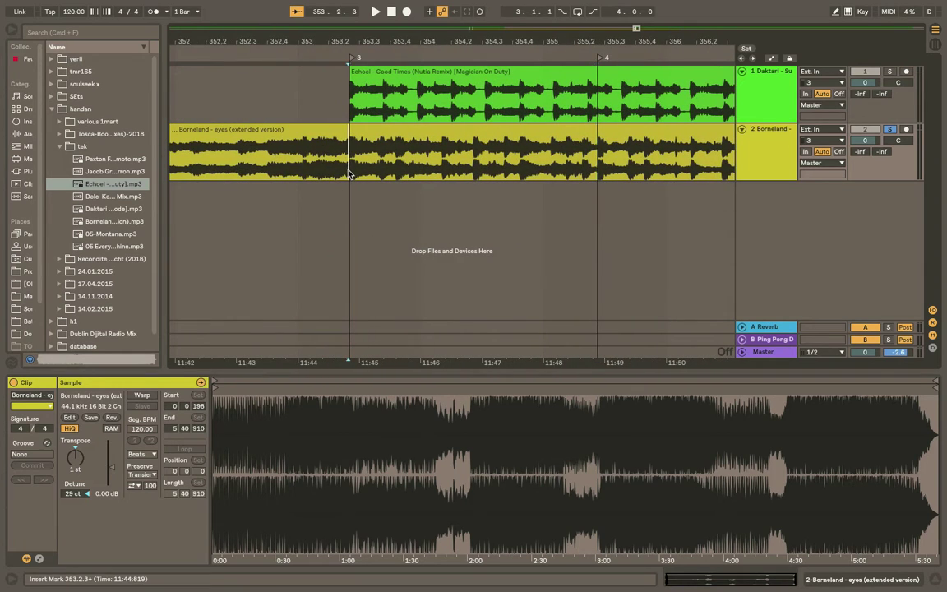
pyautogui.click(353, 72)
pyautogui.press('s')
pyautogui.press('space')
pyautogui.moveTo(599, 40); pyautogui.dragTo(567, 43)
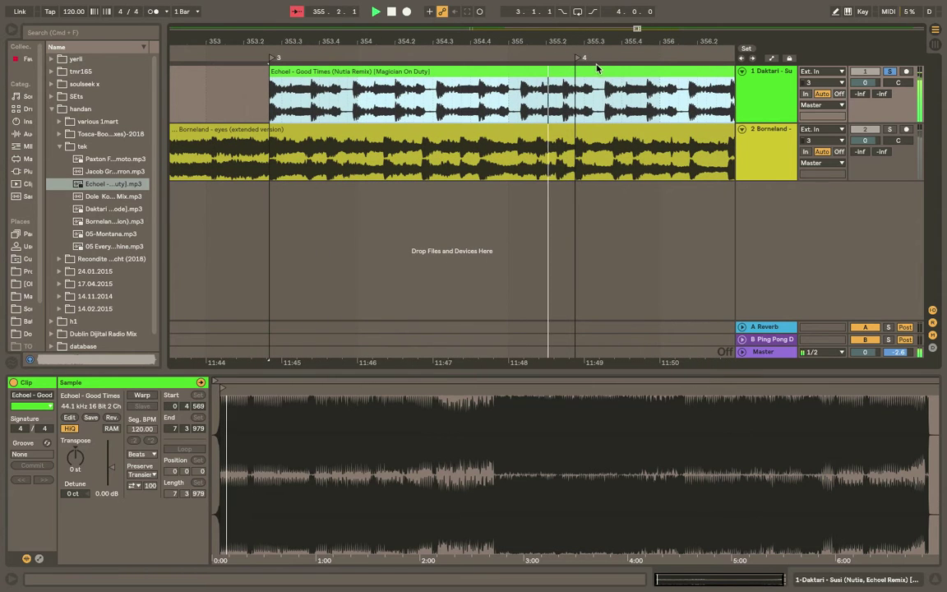
# Step: Split the Echoel clip at the beat at 355.3.3 and delete the part after it
pyautogui.moveTo(605, 41); pyautogui.dragTo(606, 75)
pyautogui.click(604, 99)
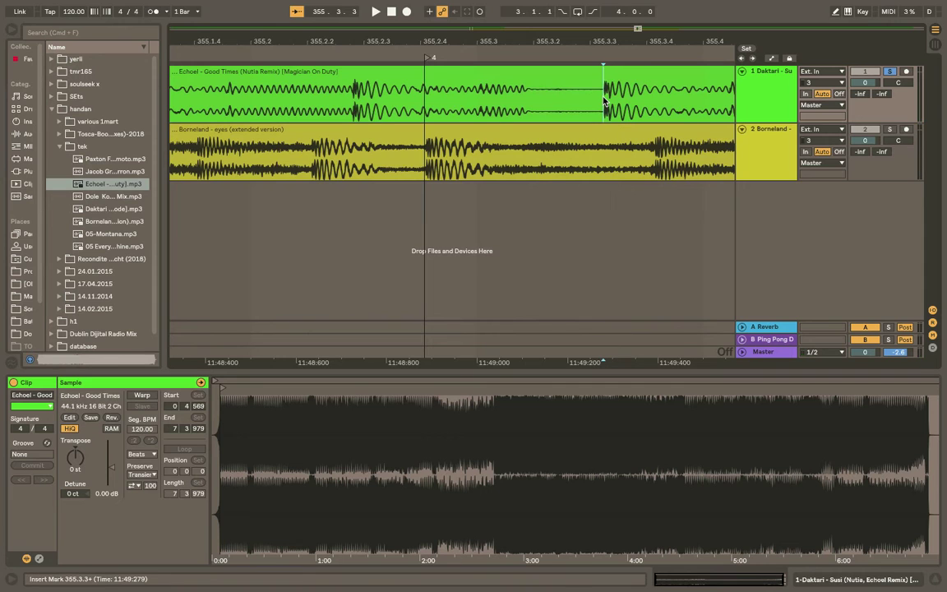
pyautogui.press('super+e')
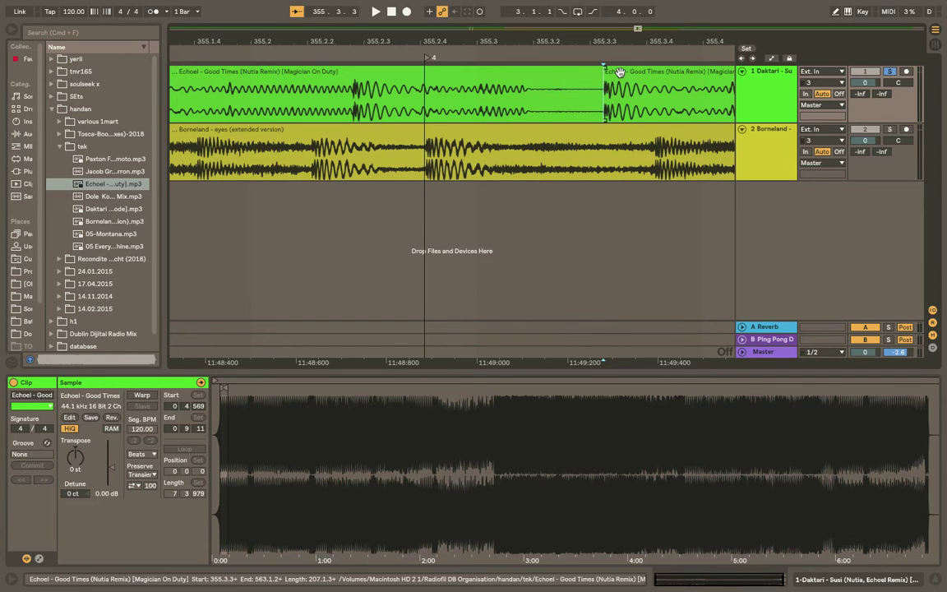
pyautogui.click(620, 72)
pyautogui.press('Delete')
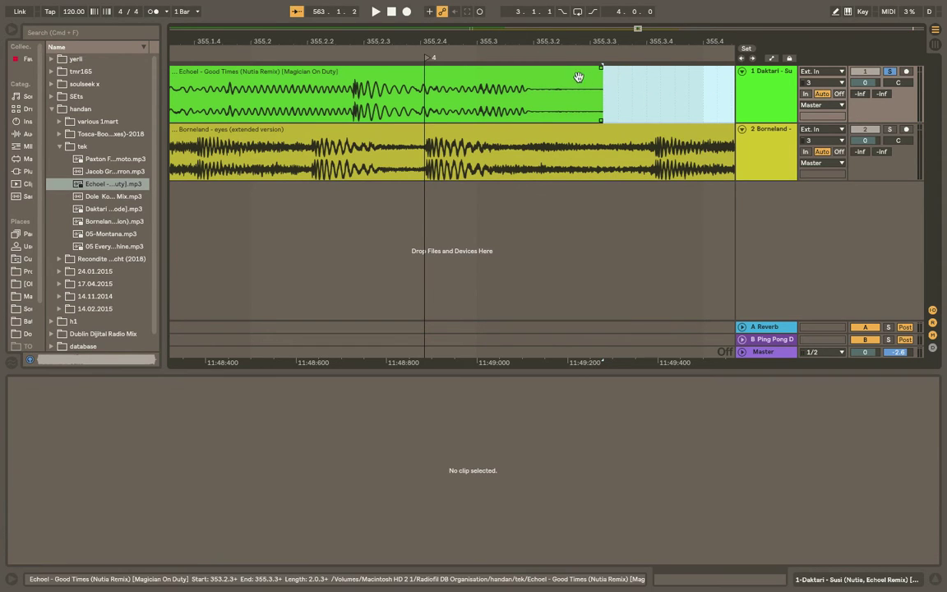
# Step: Raise the Echoel clip's pitch to 2 st and -38 ct so its end lines up with locator 4
pyautogui.click(433, 75)
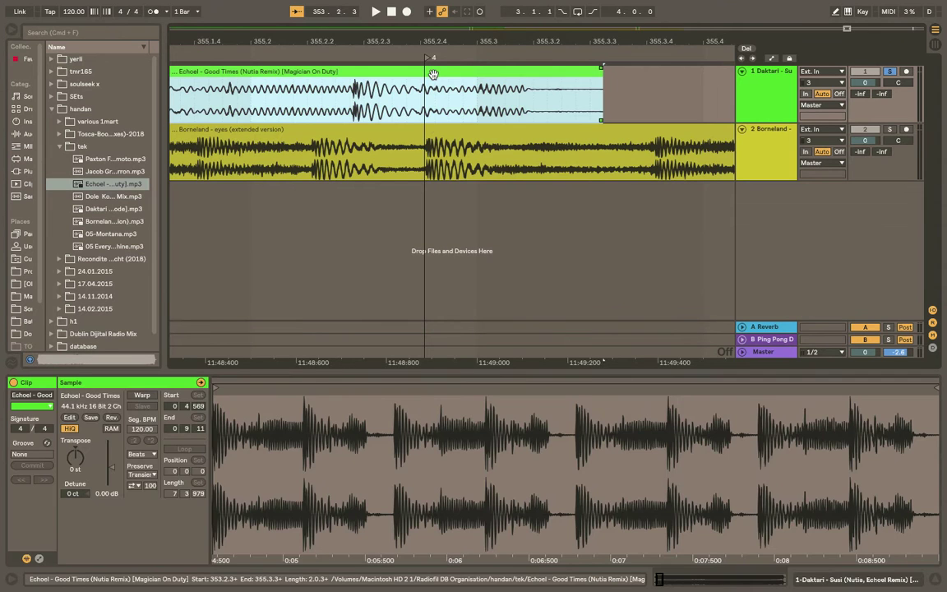
pyautogui.click(76, 495)
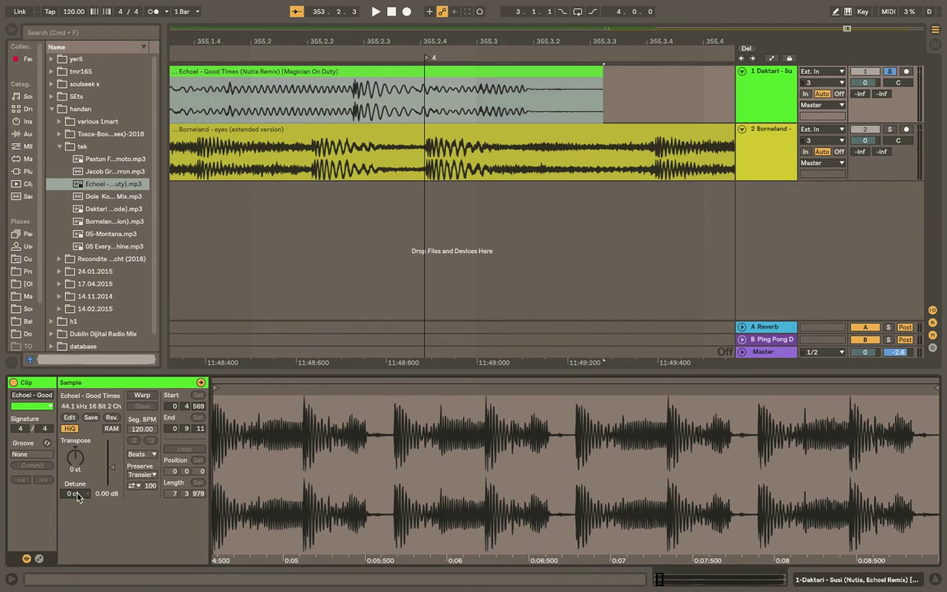
pyautogui.press('Up')
pyautogui.press('Up')
pyautogui.press('Up')
pyautogui.press('Up')
pyautogui.press('Up')
pyautogui.press('Up')
pyautogui.press('Up')
pyautogui.press('Up')
pyautogui.press('Up')
pyautogui.press('Up')
pyautogui.press('Up')
pyautogui.press('Up')
pyautogui.press('Up')
pyautogui.press('Up')
pyautogui.press('Up')
pyautogui.press('Up')
pyautogui.press('Up')
pyautogui.press('Up')
pyautogui.press('Up')
pyautogui.press('Up')
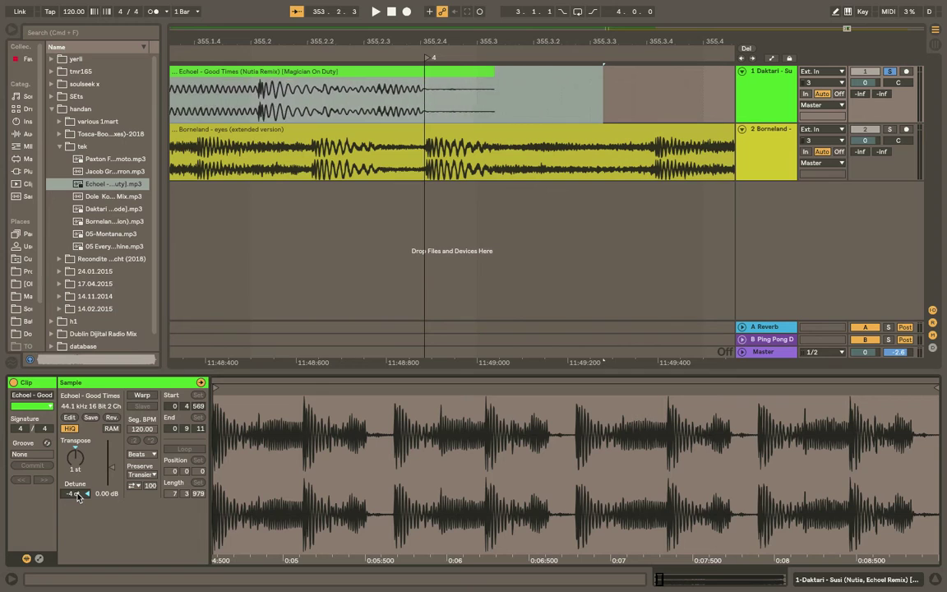
pyautogui.press('Up')
pyautogui.press('Up')
pyautogui.press('Up')
pyautogui.press('Up')
pyautogui.press('Up')
pyautogui.press('Up')
pyautogui.press('Up')
pyautogui.press('Up')
pyautogui.press('Up')
pyautogui.press('Up')
pyautogui.press('Up')
pyautogui.press('Up')
pyautogui.press('Up')
pyautogui.press('Up')
pyautogui.press('Up')
pyautogui.press('Up')
pyautogui.press('Up')
pyautogui.press('Up')
pyautogui.press('Up')
pyautogui.press('Up')
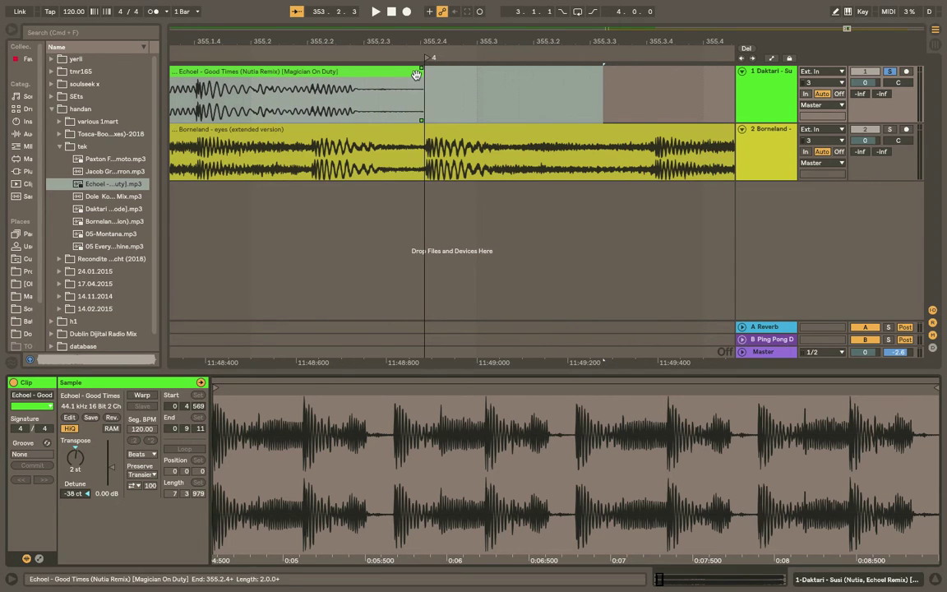
# Step: Extend the Echoel clip's end to about 355.3.1 and fine-tune its detune to -39 ct against the Borneland beat
pyautogui.moveTo(421, 74); pyautogui.dragTo(510, 76)
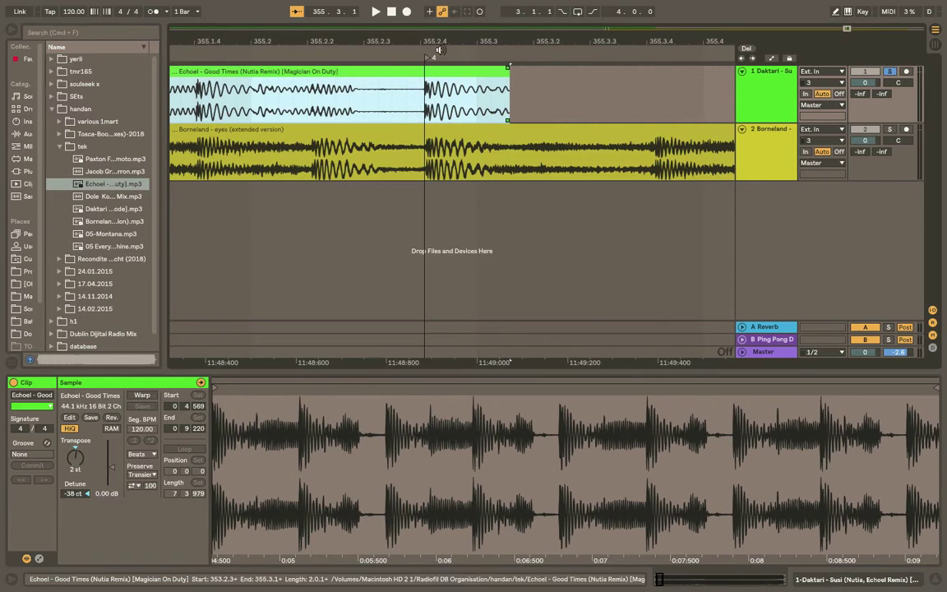
pyautogui.moveTo(431, 40); pyautogui.dragTo(403, 165)
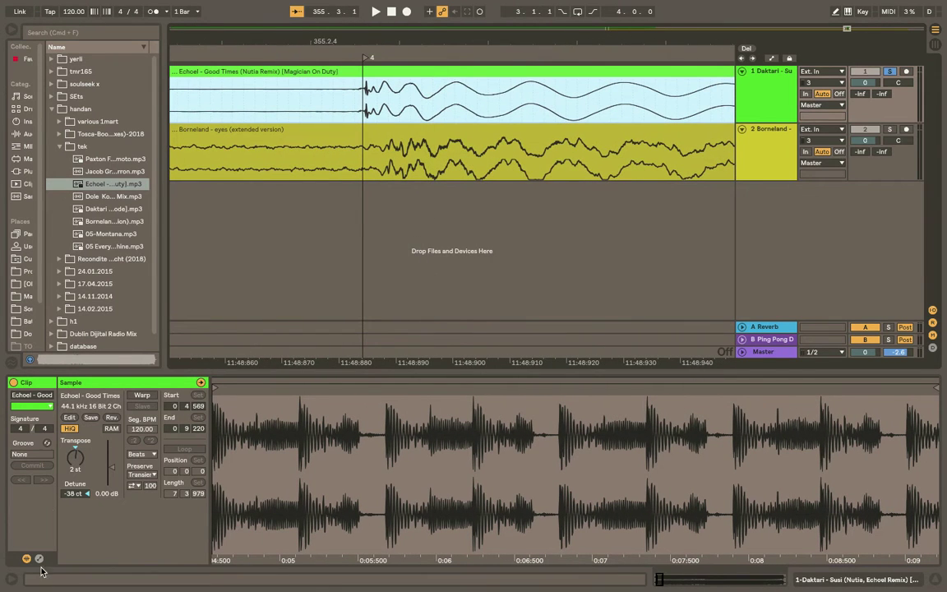
pyautogui.click(77, 498)
pyautogui.press('Down')
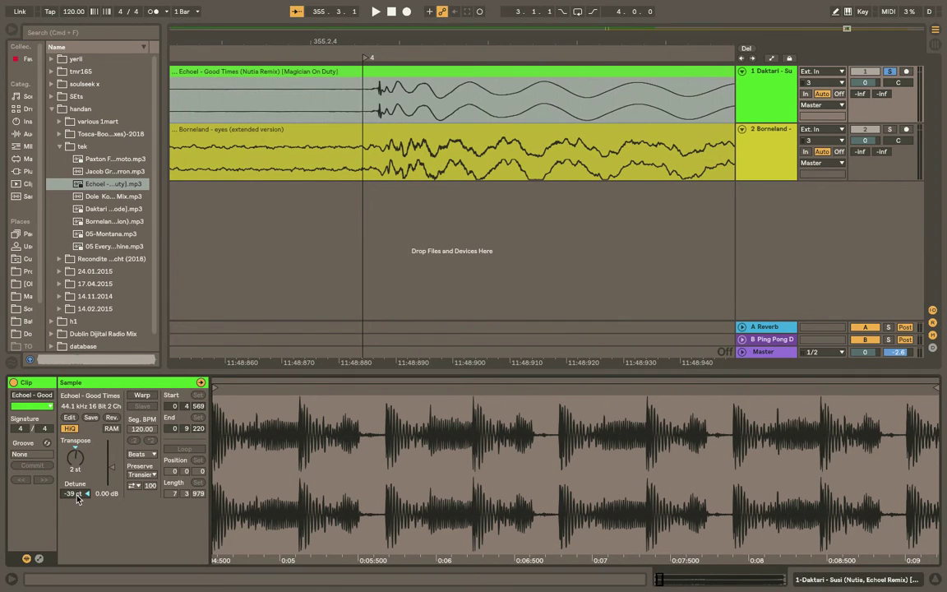
pyautogui.press('Down')
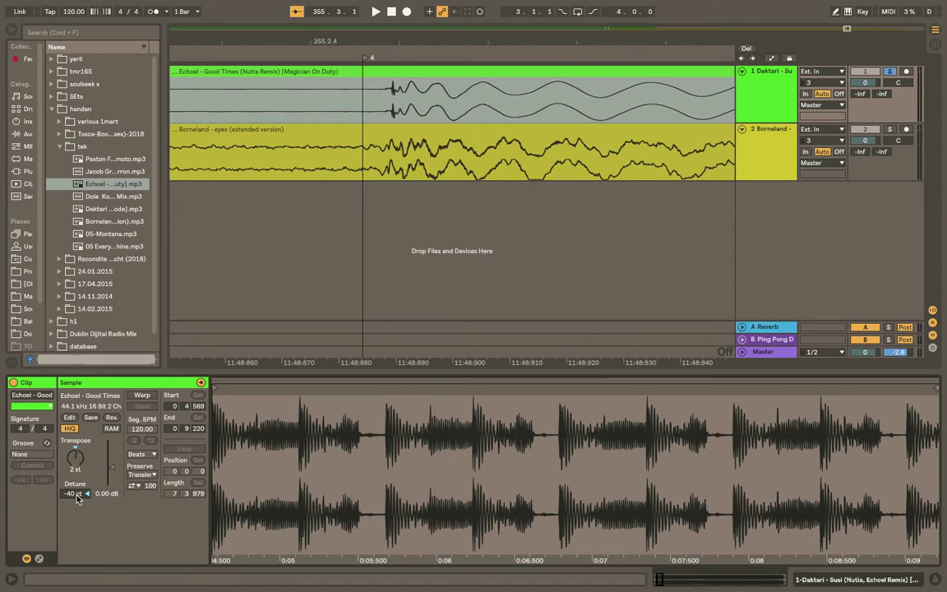
pyautogui.press('Up')
# Step: Extend the Echoel clip to about 384.1.4 and set its detune to -40 ct to match the Borneland beat near 370.2.3
pyautogui.moveTo(390, 40); pyautogui.dragTo(280, 9)
pyautogui.moveTo(271, 76); pyautogui.dragTo(616, 81)
pyautogui.moveTo(457, 42); pyautogui.dragTo(452, 183)
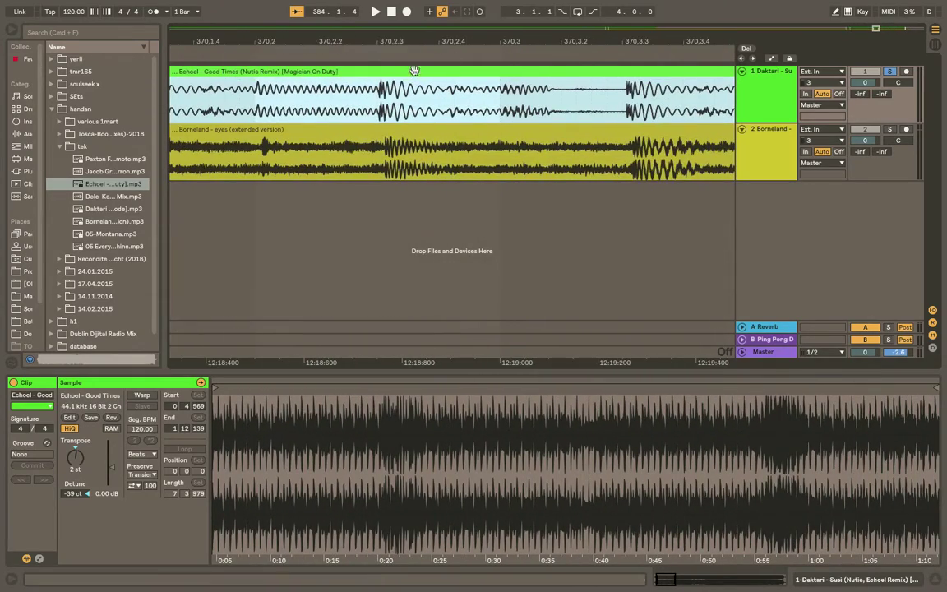
pyautogui.moveTo(383, 41); pyautogui.dragTo(383, 74)
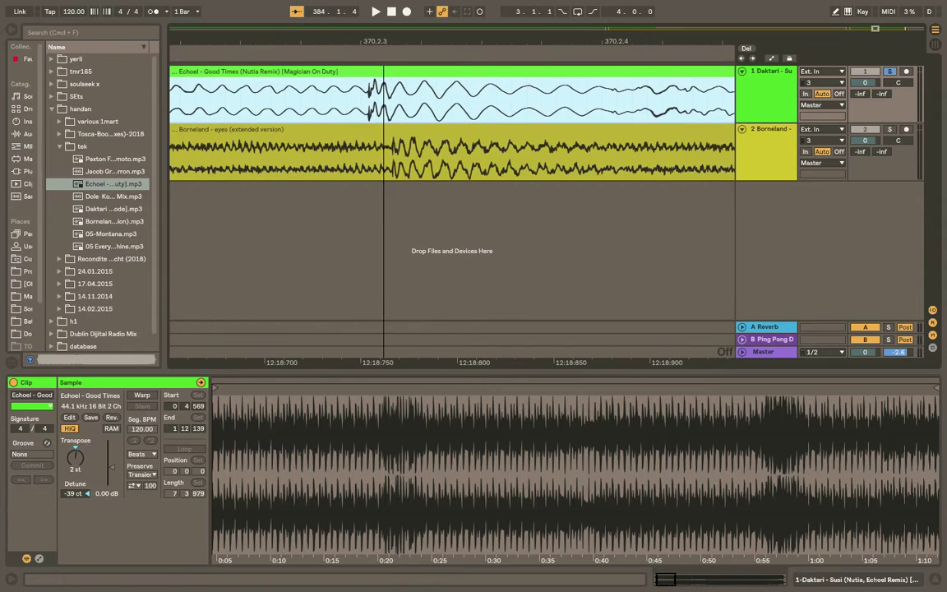
pyautogui.click(78, 498)
pyautogui.press('Down')
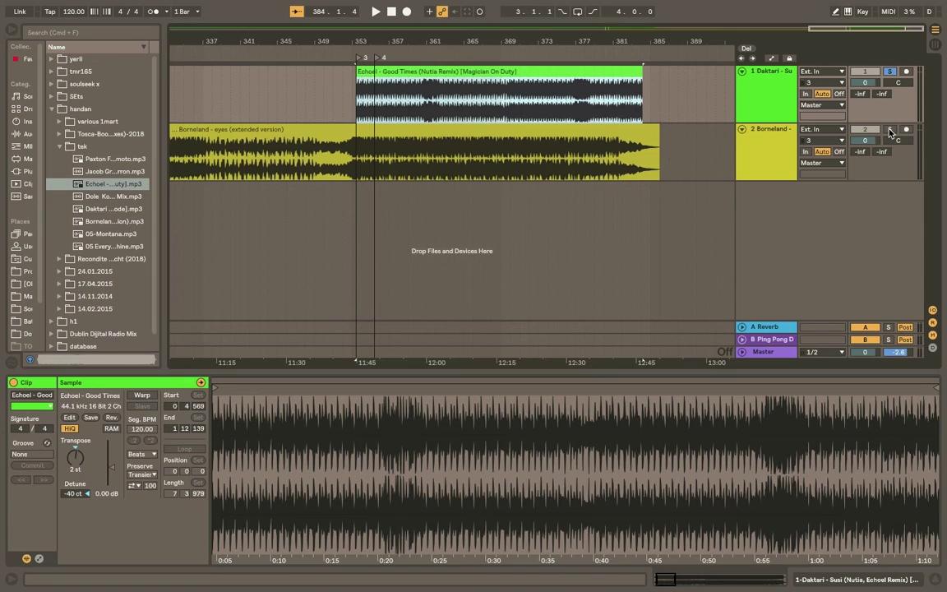
# Step: Solo the Borneland track, play it from locator 3 and turn off following of the playback position
pyautogui.click(890, 129)
pyautogui.click(357, 164)
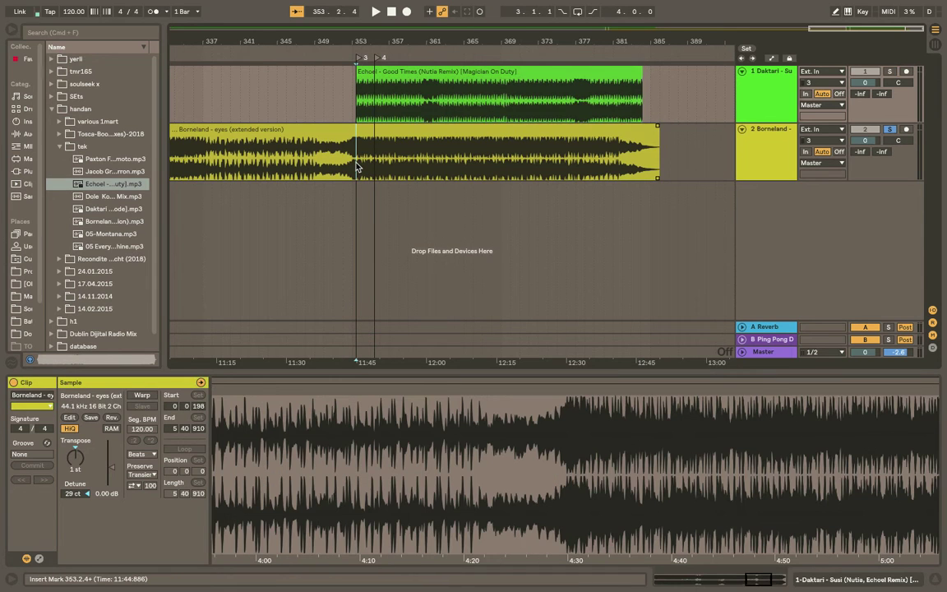
pyautogui.press('space')
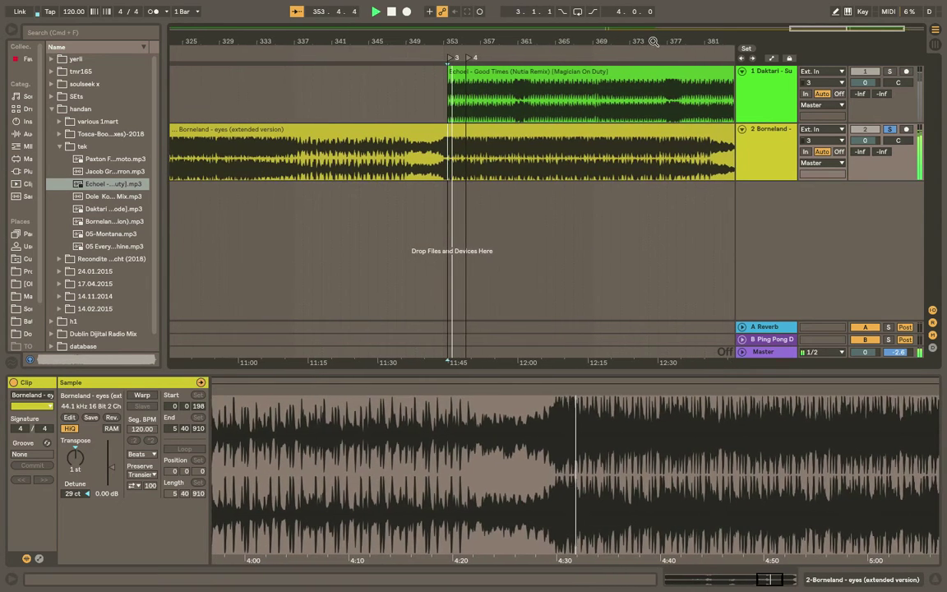
pyautogui.moveTo(654, 41); pyautogui.dragTo(524, 103)
pyautogui.click(300, 14)
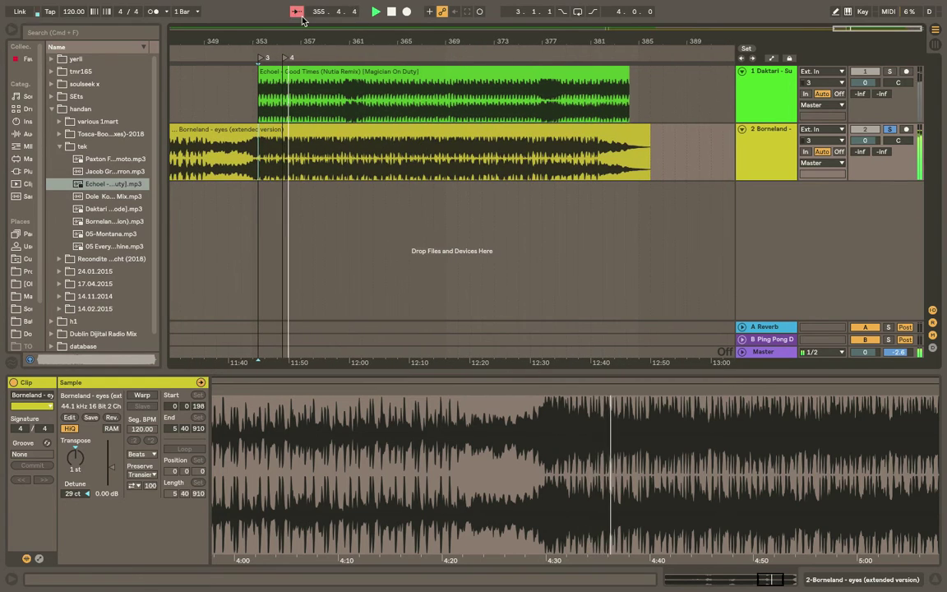
pyautogui.click(298, 13)
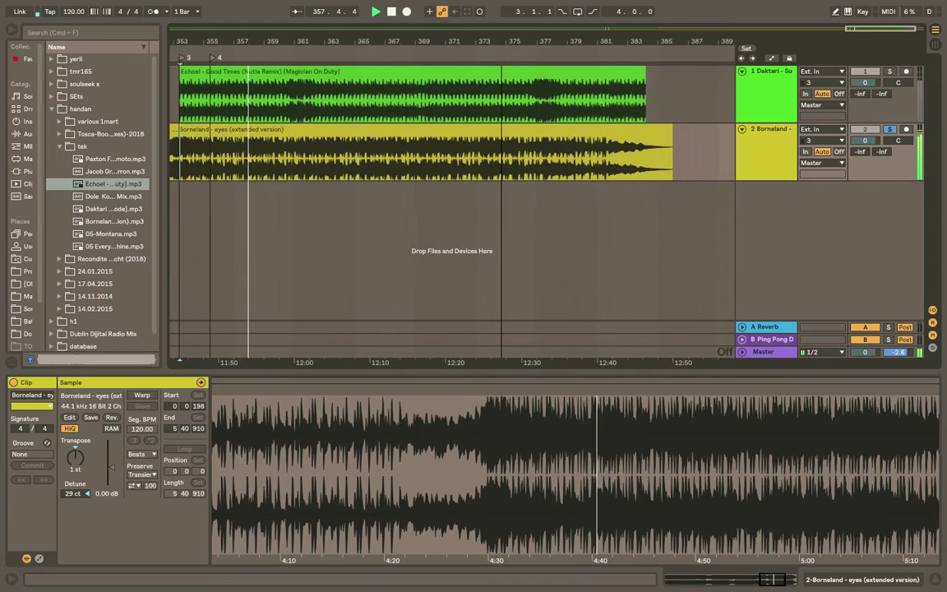
# Step: Move the Echoel clip to start at about 376.3.1, away from the Borneland section being auditioned
pyautogui.moveTo(502, 41); pyautogui.dragTo(532, 41)
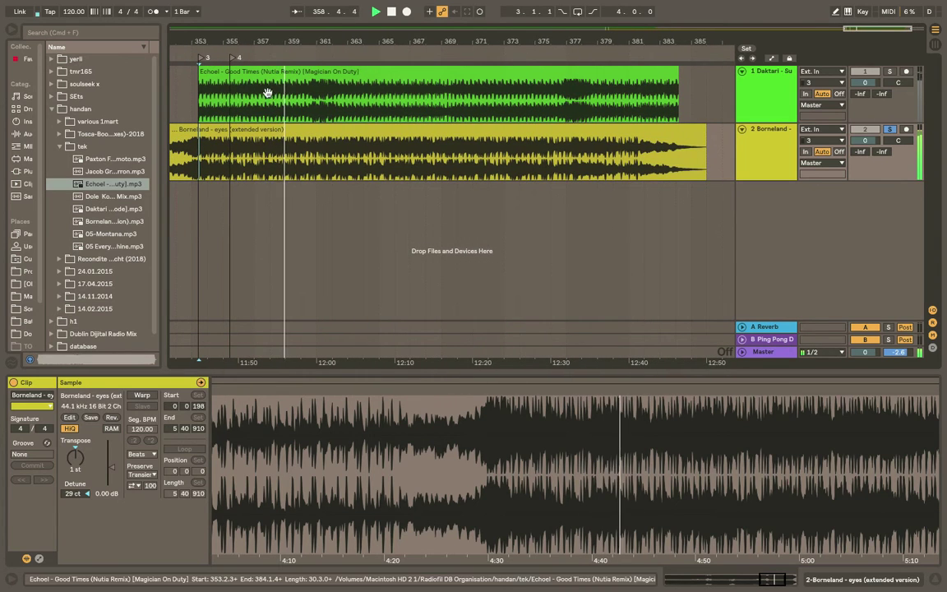
pyautogui.moveTo(267, 93); pyautogui.dragTo(616, 81)
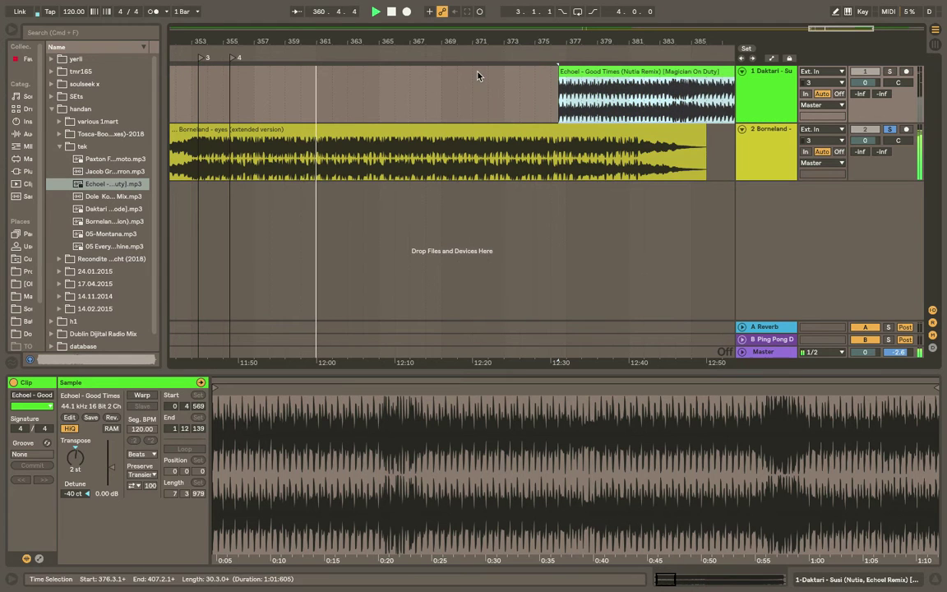
pyautogui.click(450, 87)
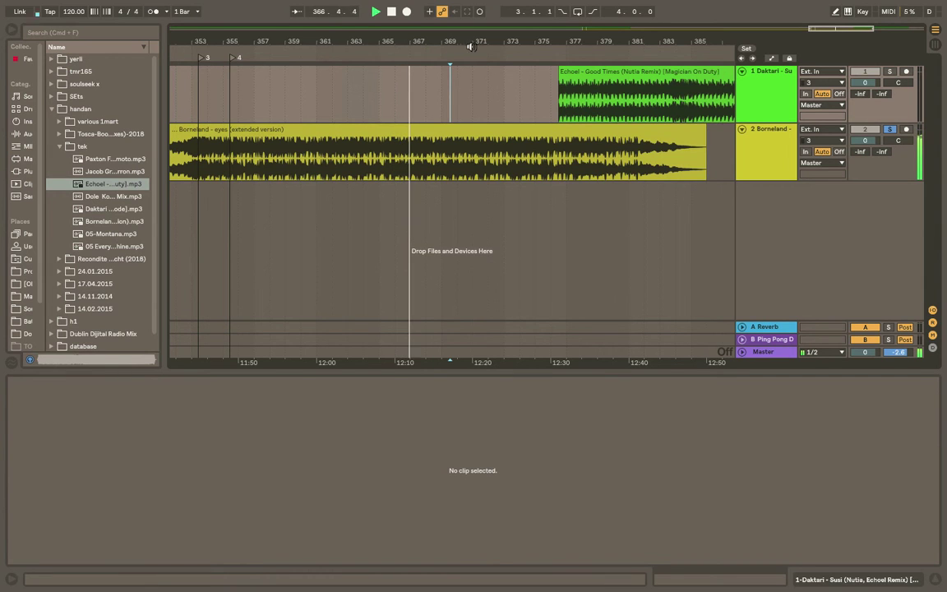
# Step: Add a locator at the start of the Borneland beat just before 369.3.3 and play the track from it
pyautogui.moveTo(458, 41); pyautogui.dragTo(458, 82)
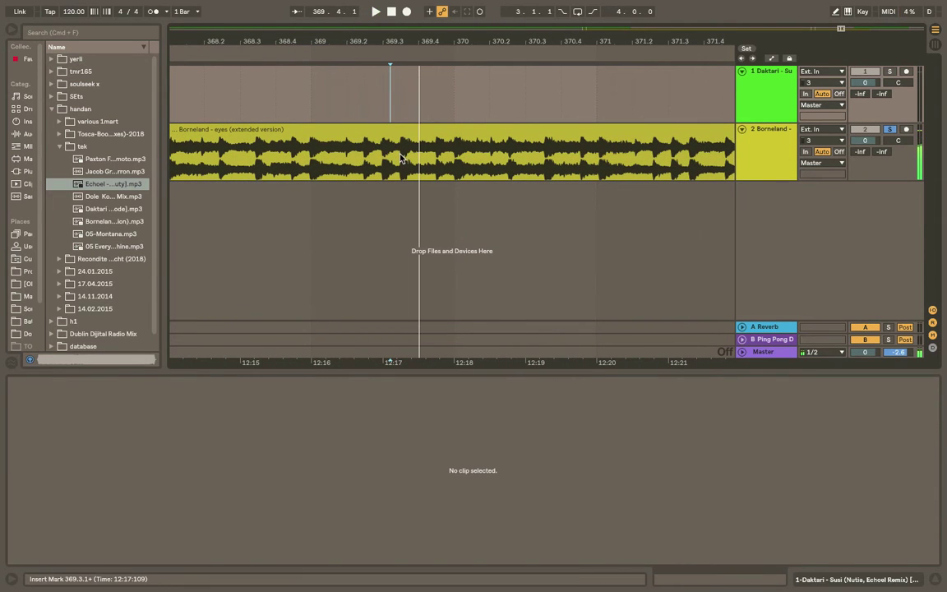
pyautogui.click(400, 153)
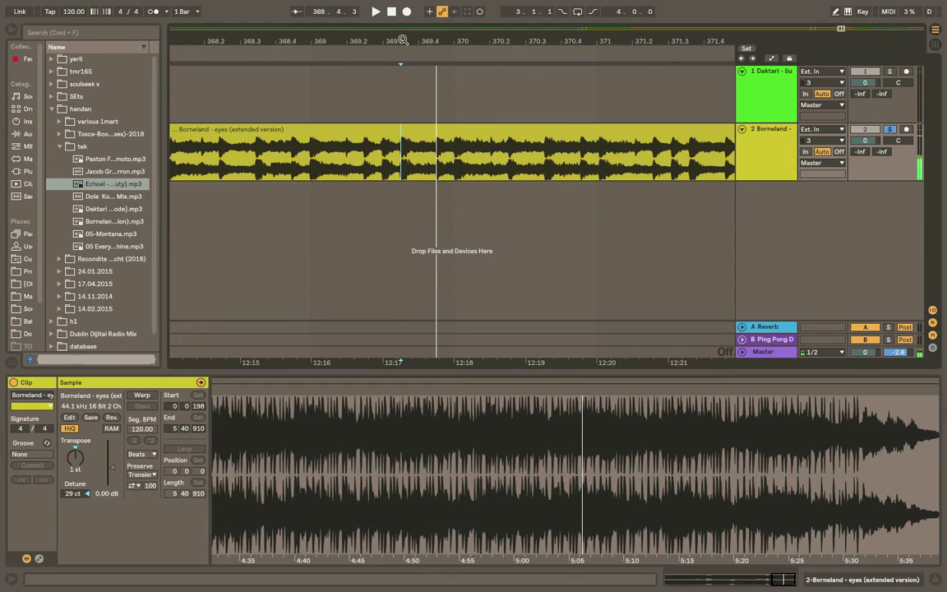
pyautogui.moveTo(403, 41); pyautogui.dragTo(398, 97)
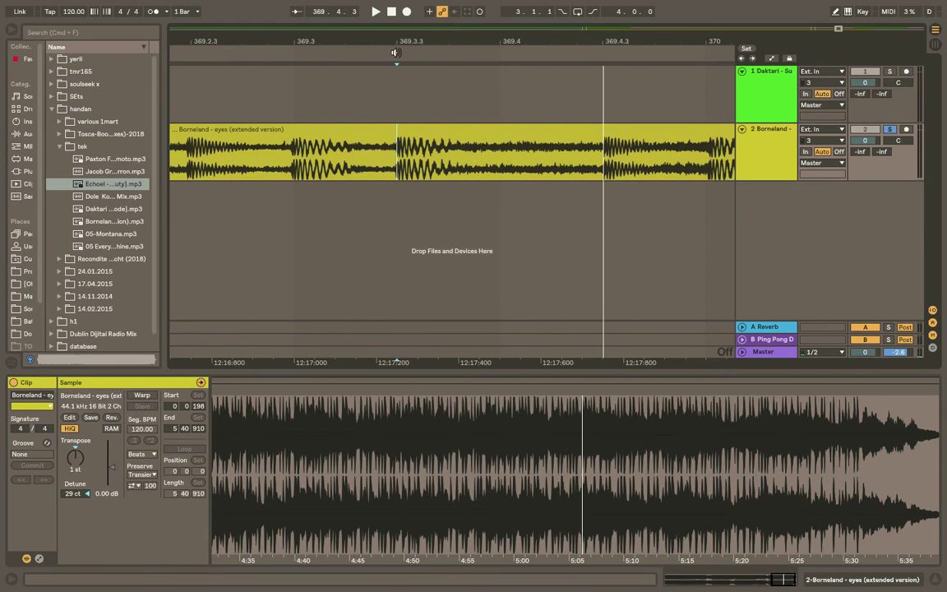
pyautogui.rightClick(397, 53)
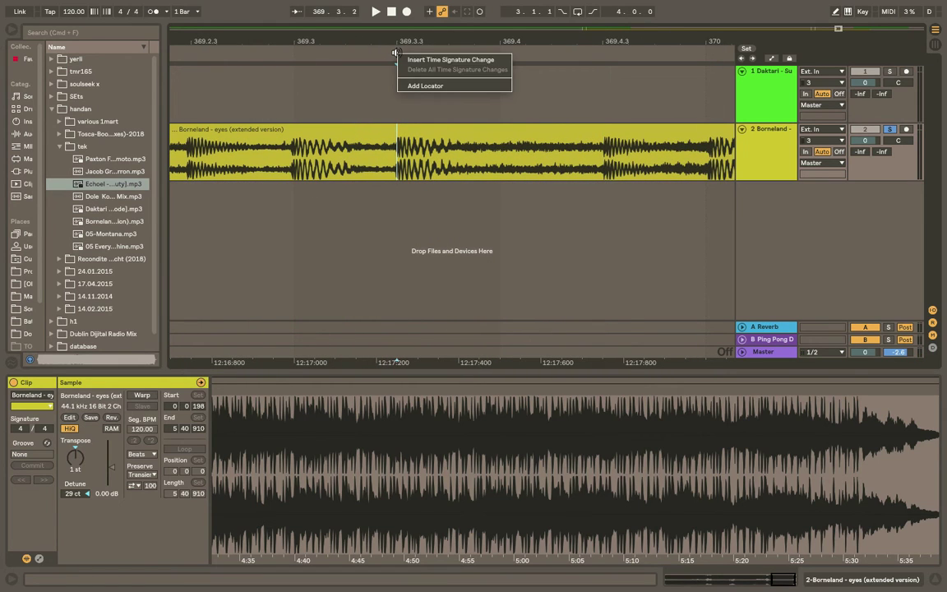
pyautogui.click(420, 85)
pyautogui.moveTo(401, 40); pyautogui.dragTo(401, 91)
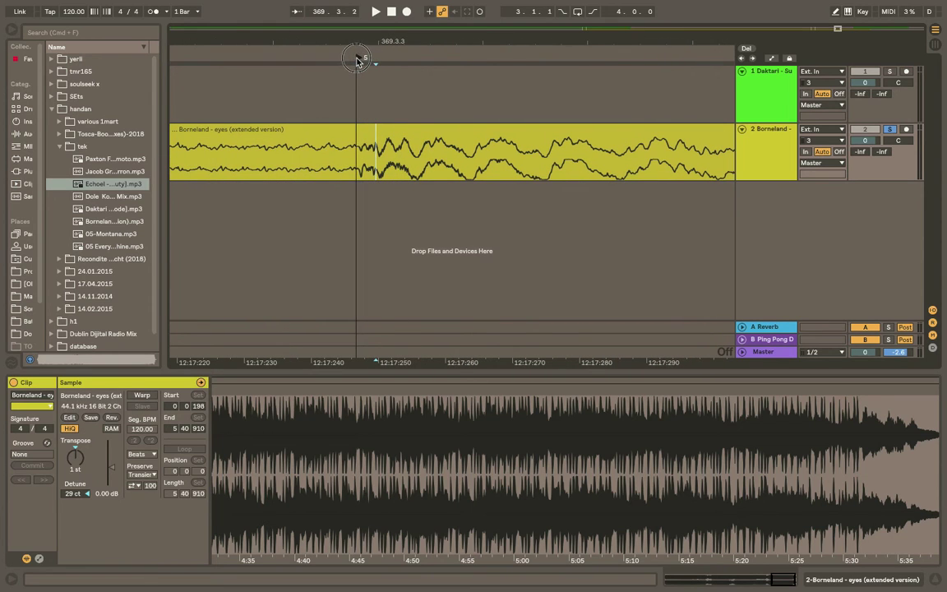
pyautogui.click(355, 173)
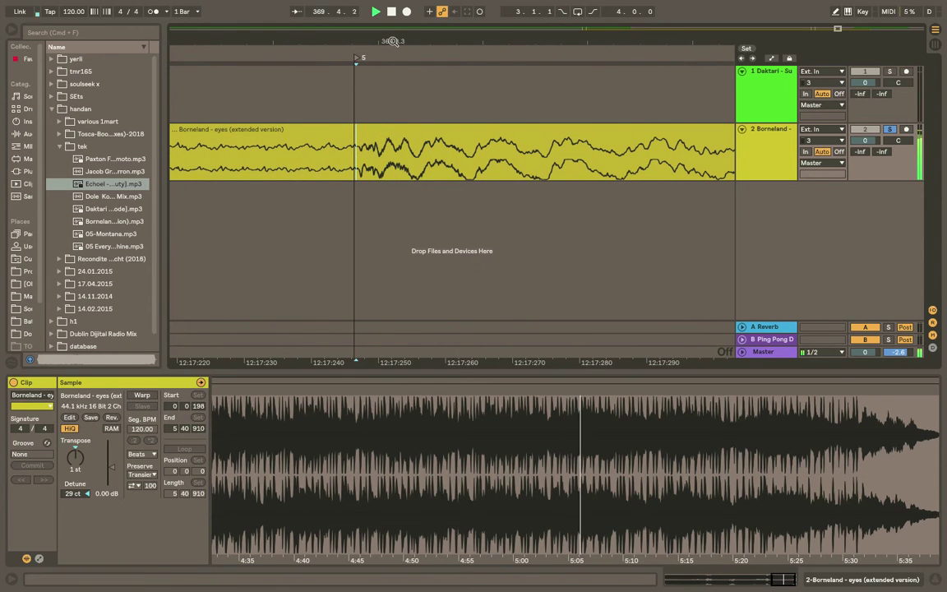
pyautogui.moveTo(393, 41); pyautogui.dragTo(370, 20)
pyautogui.press('space')
# Step: Move the Echoel clip so that its first beat starts exactly on locator 5
pyautogui.moveTo(563, 75); pyautogui.dragTo(412, 111)
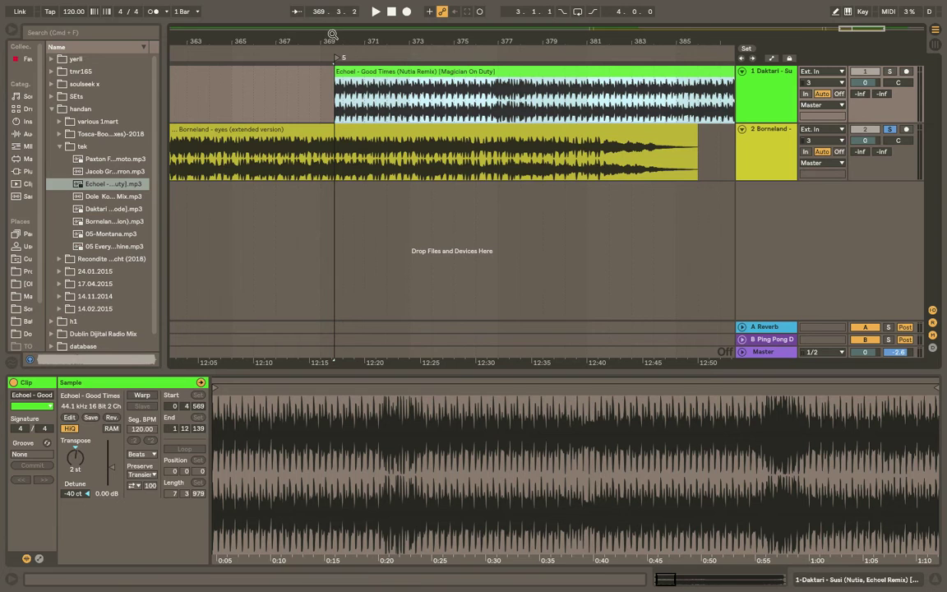
pyautogui.moveTo(338, 43); pyautogui.dragTo(337, 111)
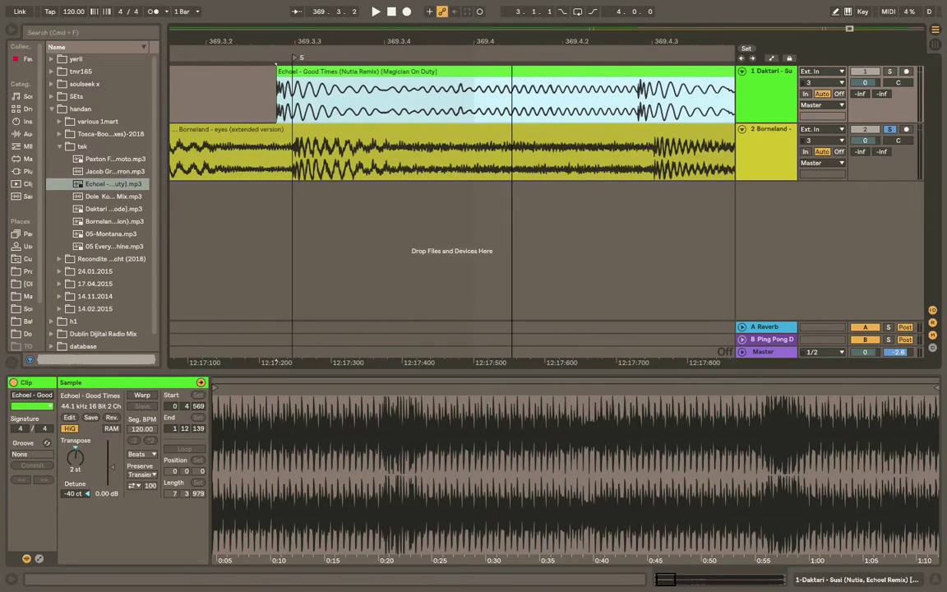
pyautogui.moveTo(305, 73); pyautogui.dragTo(319, 72)
pyautogui.moveTo(290, 35)
pyautogui.mouseDown()
pyautogui.moveTo(289, 78)
pyautogui.moveTo(388, 93)
pyautogui.mouseUp()
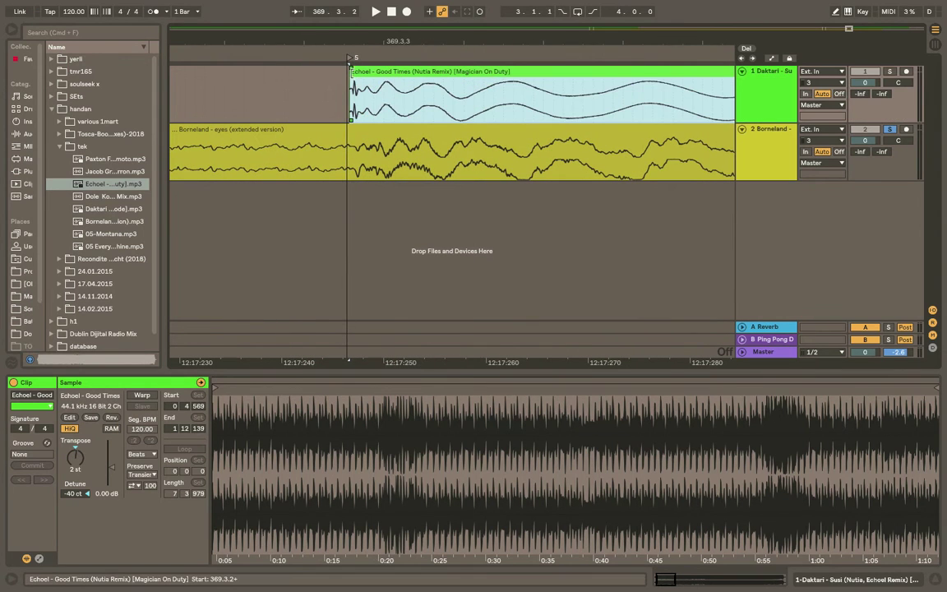
# Step: Examine how the Echoel and Borneland beats line up around bar 381, near the end of the Borneland clip
pyautogui.moveTo(396, 41); pyautogui.dragTo(328, 4)
pyautogui.moveTo(730, 143); pyautogui.dragTo(713, 143)
pyautogui.hscroll(5, 713, 143)
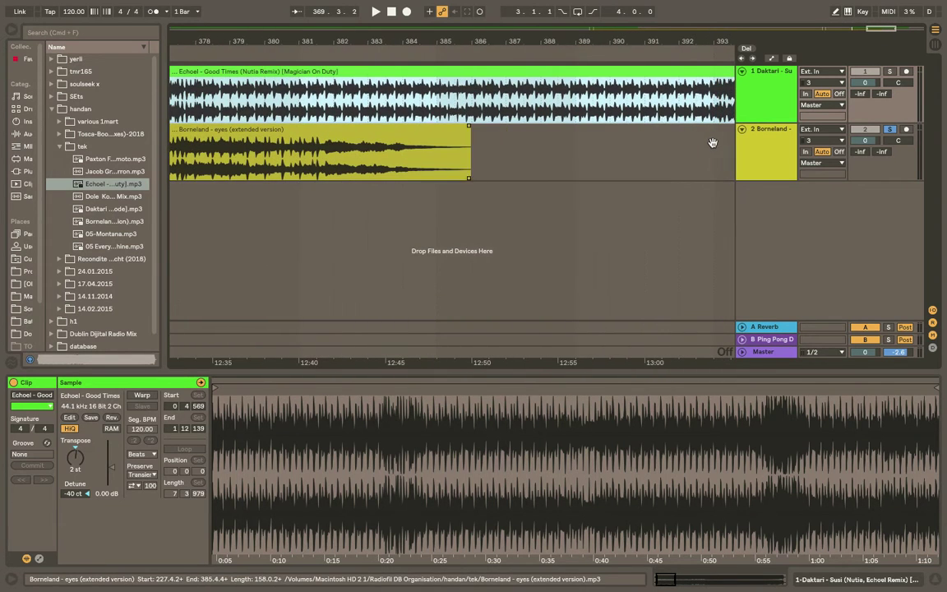
pyautogui.click(357, 107)
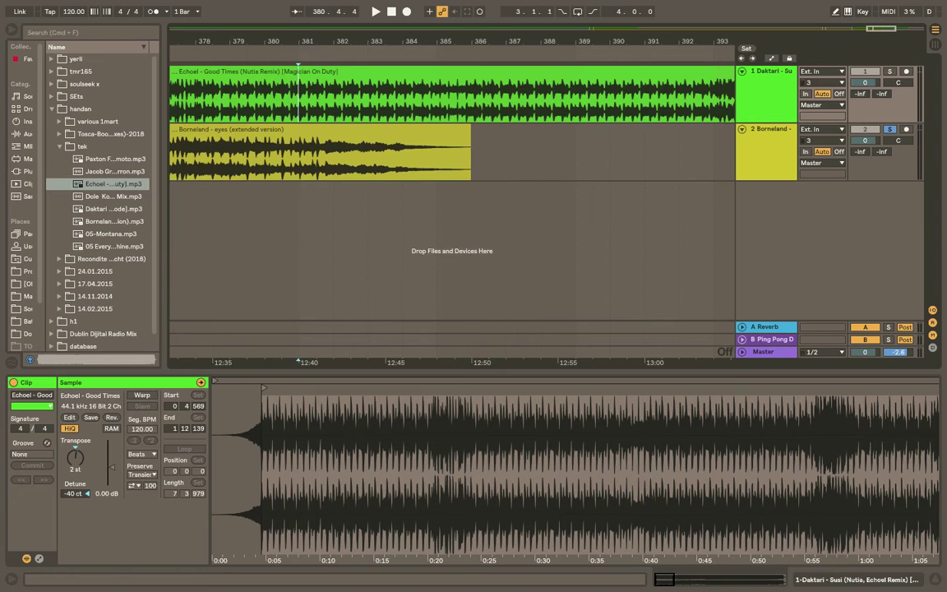
pyautogui.moveTo(308, 41); pyautogui.dragTo(308, 113)
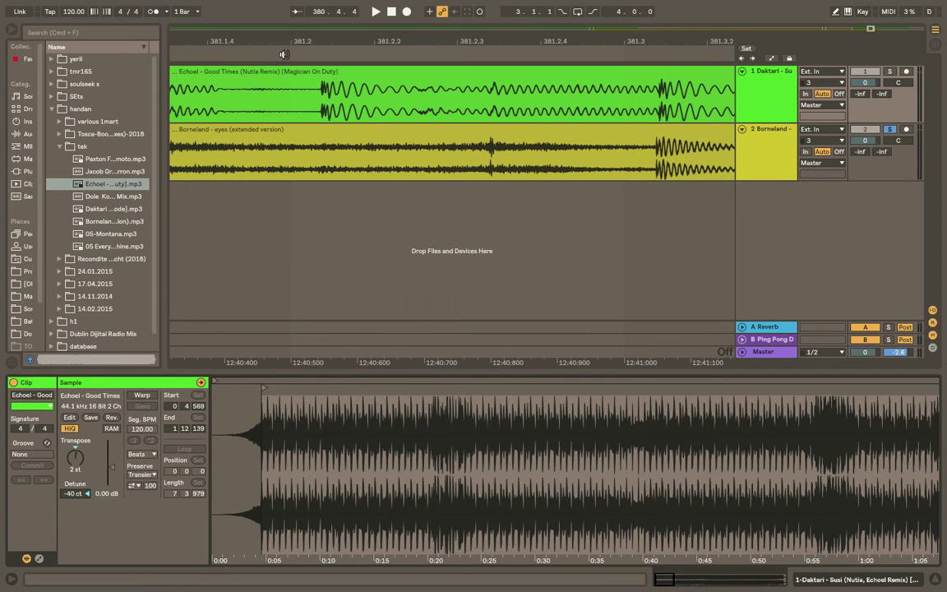
pyautogui.moveTo(303, 42)
pyautogui.mouseDown()
pyautogui.moveTo(303, 22)
pyautogui.moveTo(303, 33)
pyautogui.mouseUp()
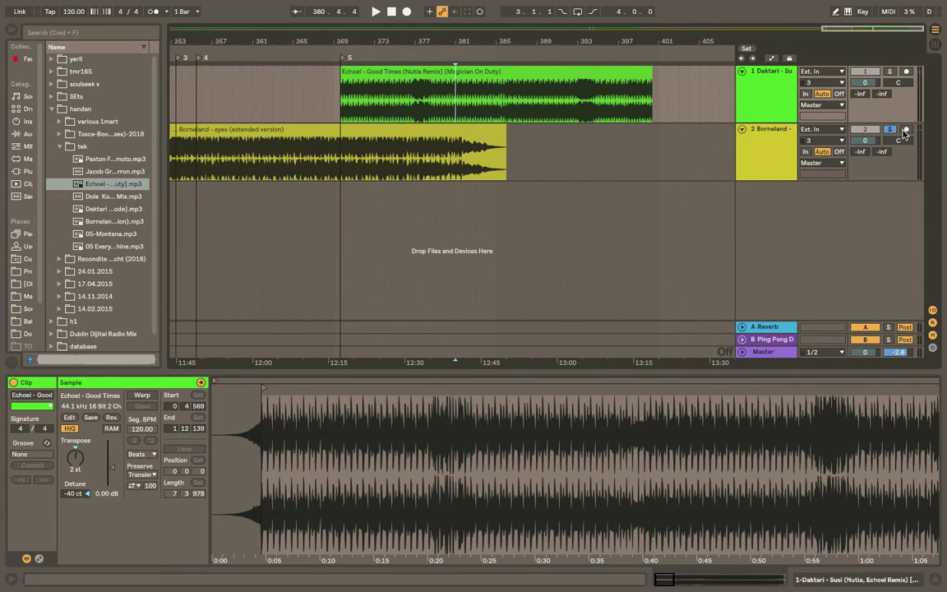
# Step: Play both tracks from about 366.2.2 and add a fade-in to the Echoel clip reaching about bar 387
pyautogui.click(307, 90)
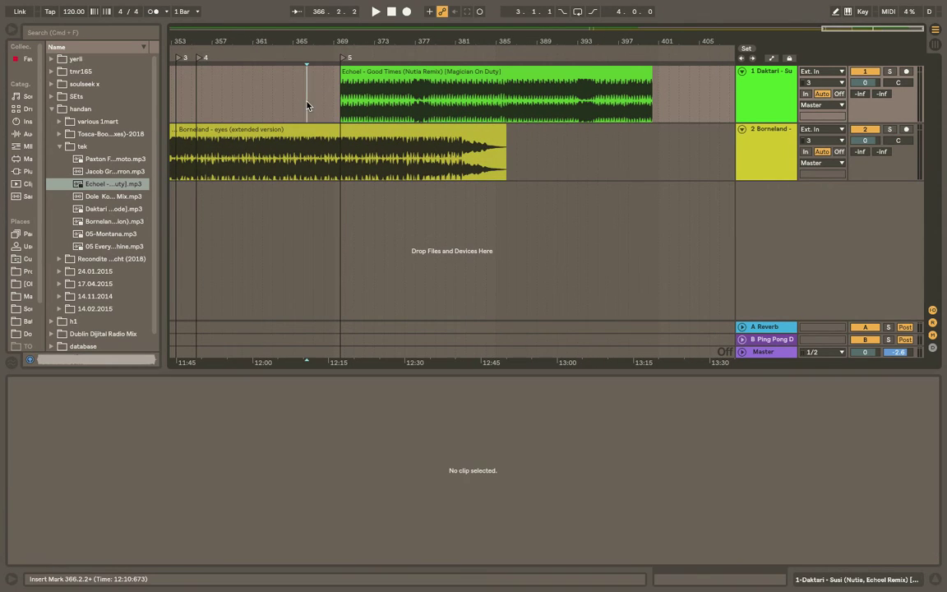
pyautogui.press('space')
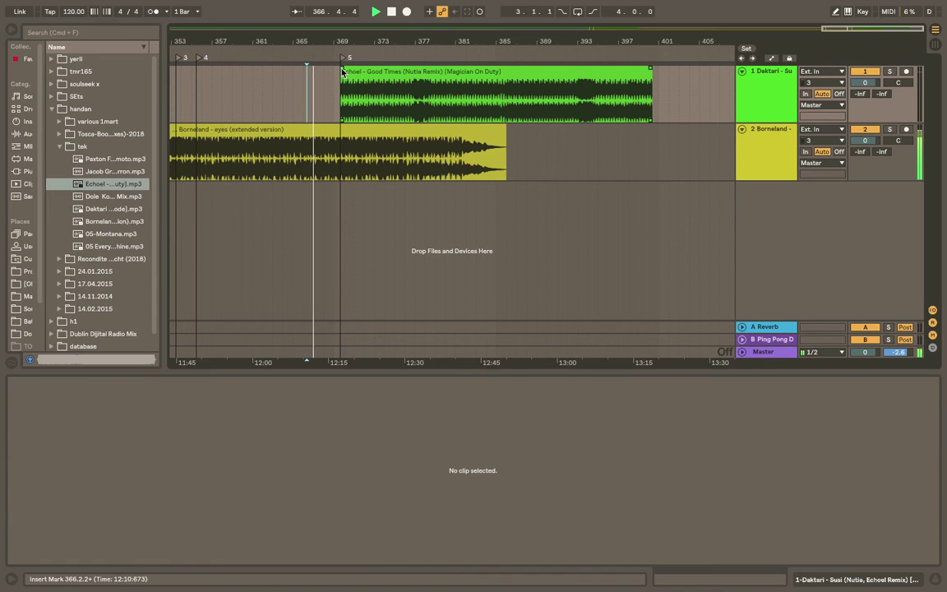
pyautogui.moveTo(343, 72); pyautogui.dragTo(523, 89)
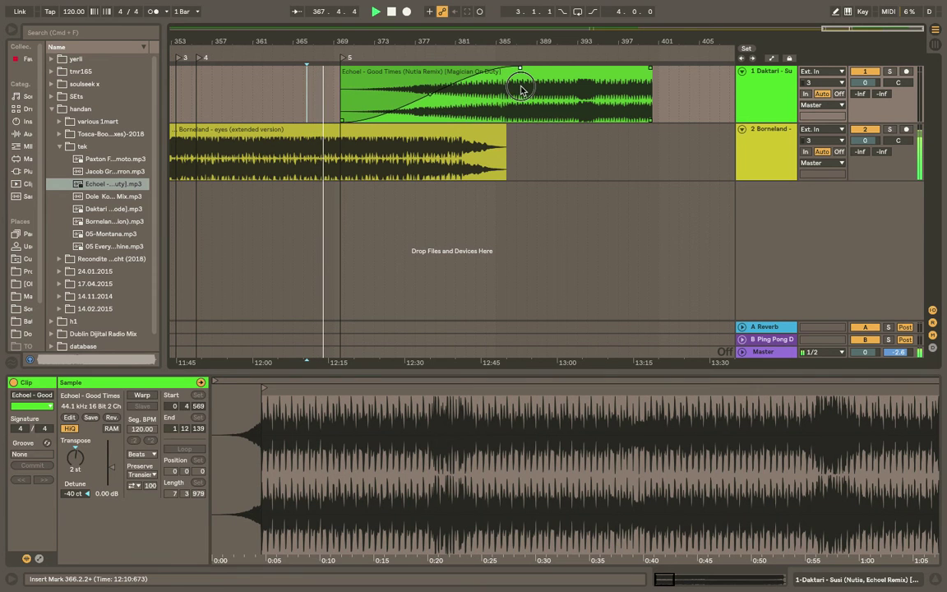
pyautogui.moveTo(467, 41); pyautogui.dragTo(422, 247)
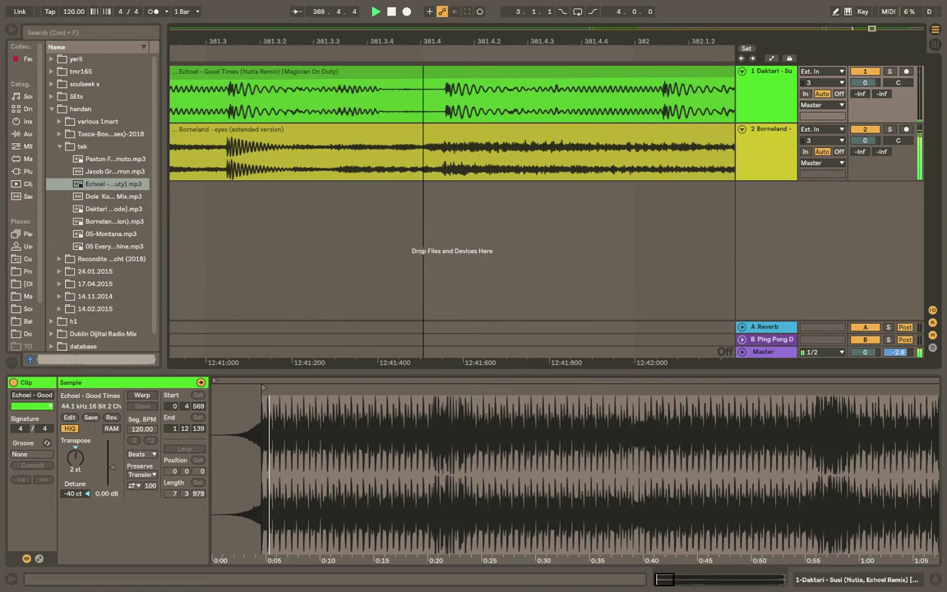
# Step: Extend the end of the Echoel clip to the track's full length, up to about 560.4.2
pyautogui.moveTo(236, 36); pyautogui.dragTo(369, 4)
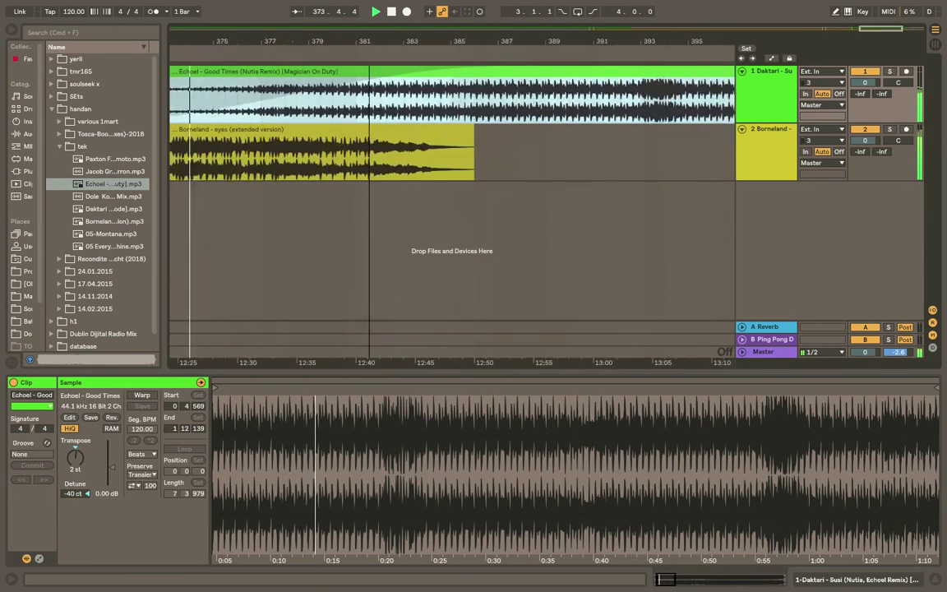
pyautogui.press('-')
pyautogui.press('-')
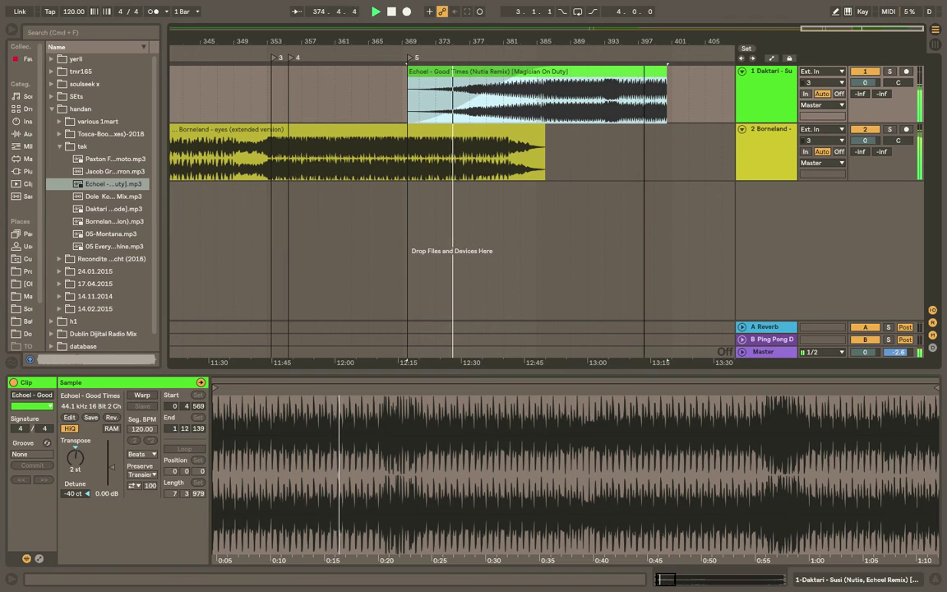
pyautogui.press('+')
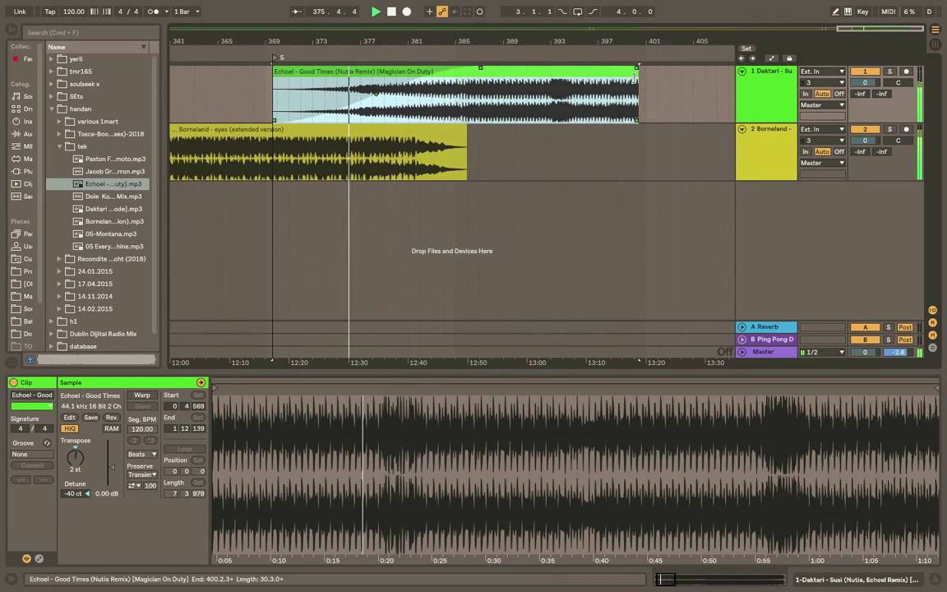
pyautogui.moveTo(637, 77); pyautogui.dragTo(945, 76)
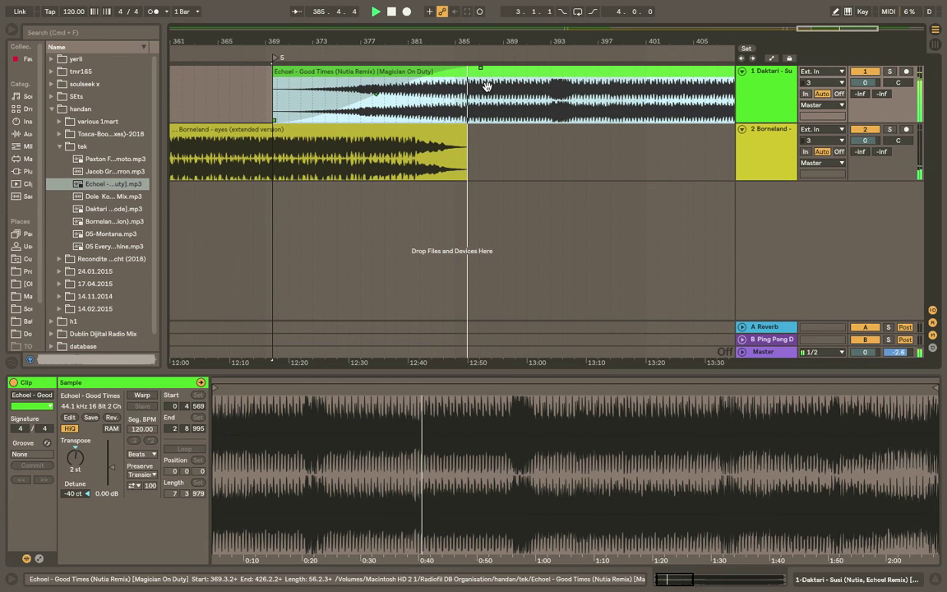
pyautogui.moveTo(556, 42)
pyautogui.mouseDown()
pyautogui.moveTo(342, 42)
pyautogui.moveTo(419, 21)
pyautogui.mouseUp()
pyautogui.click(630, 71)
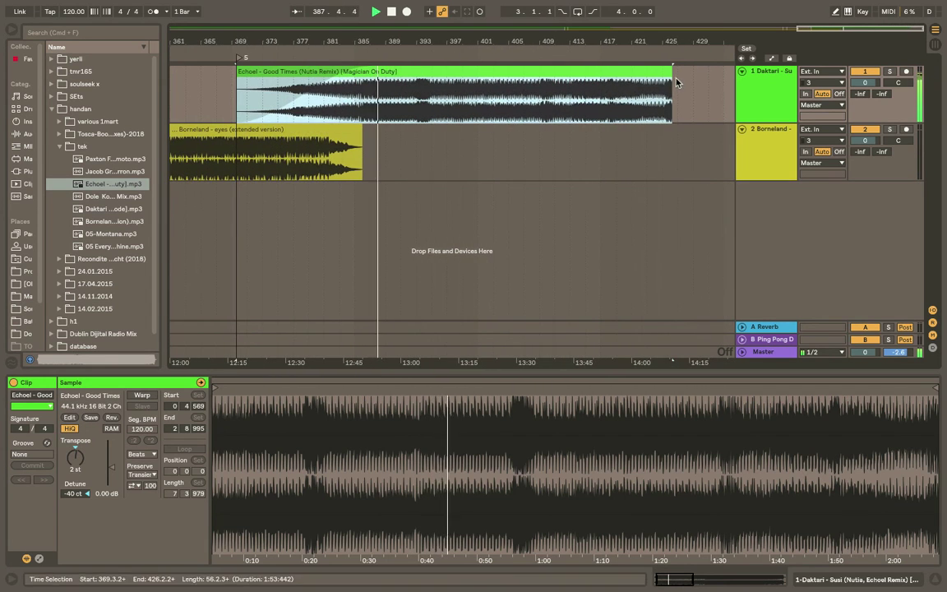
pyautogui.moveTo(672, 73); pyautogui.dragTo(726, 76)
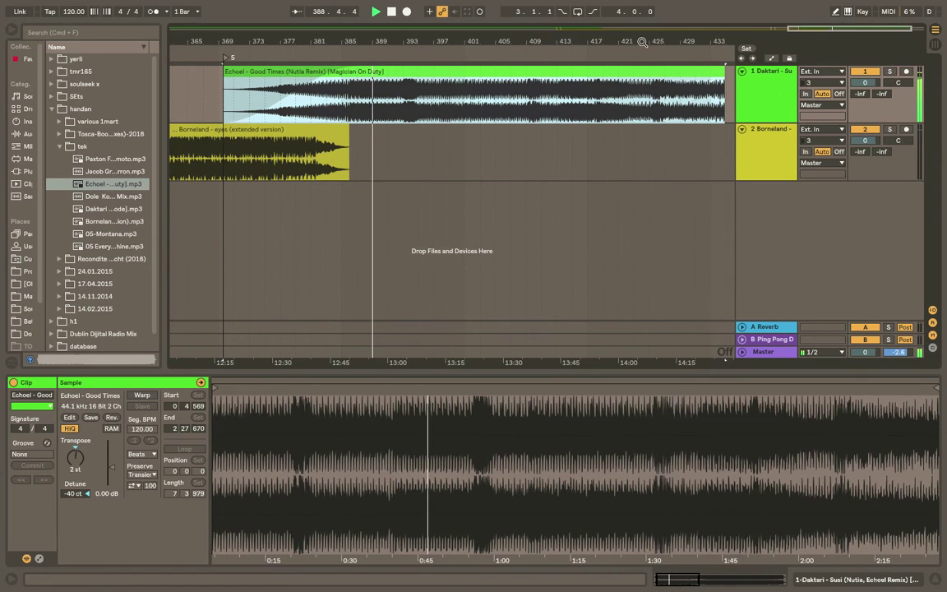
pyautogui.moveTo(642, 42); pyautogui.dragTo(702, 13)
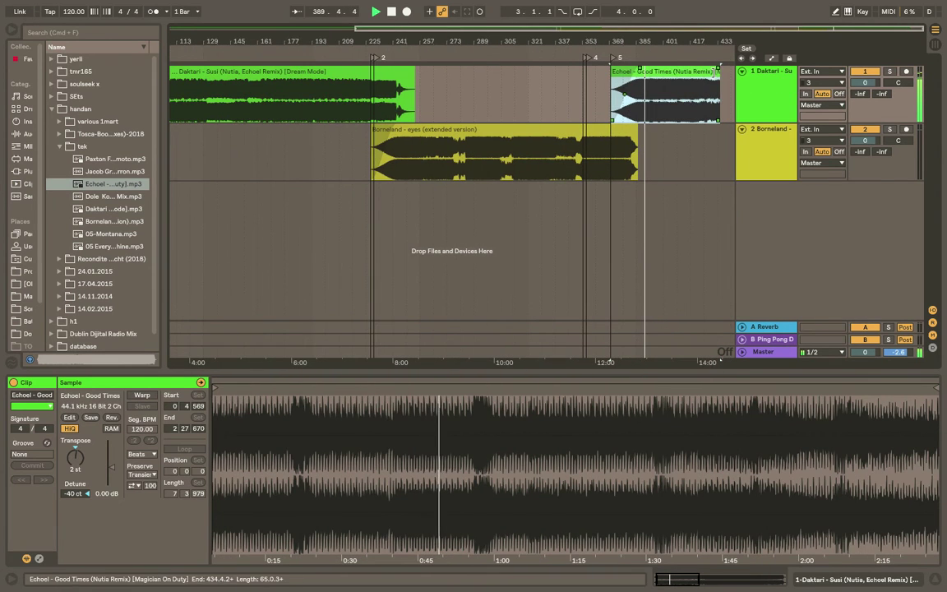
pyautogui.moveTo(717, 76); pyautogui.dragTo(917, 100)
pyautogui.hscroll(5, 701, 165)
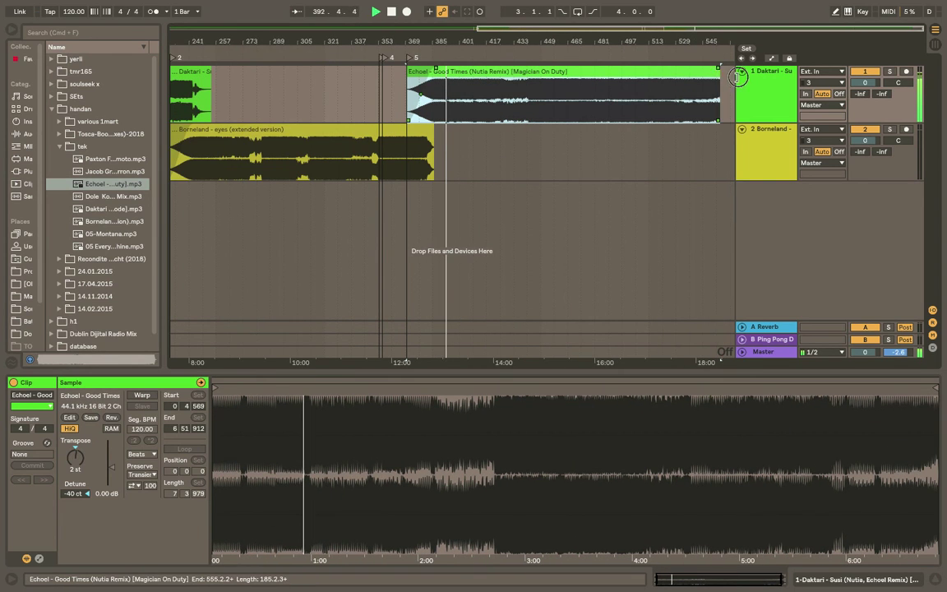
pyautogui.moveTo(738, 76); pyautogui.dragTo(740, 73)
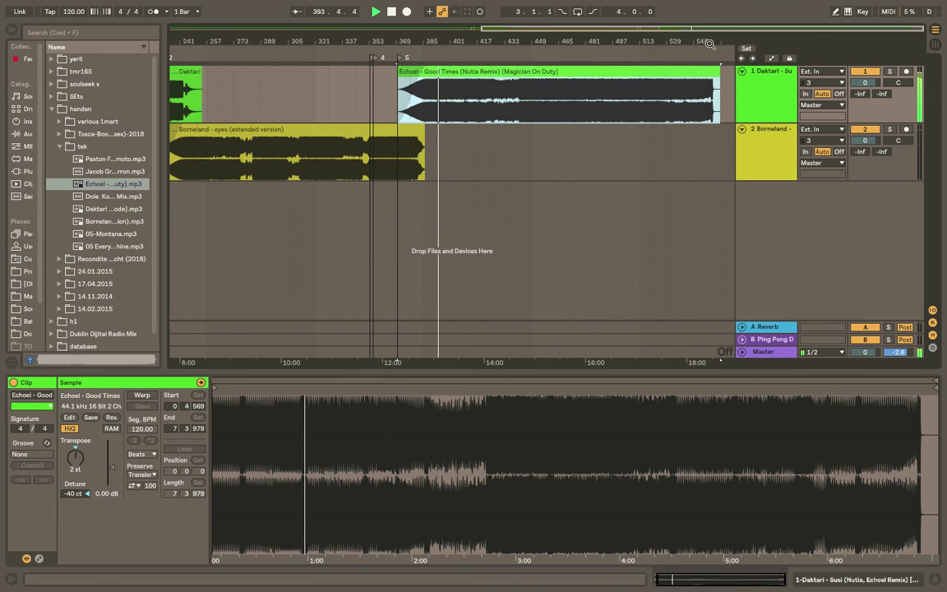
# Step: Play the Echoel track from about bar 526, examine its waveform around bar 531 and stop playback
pyautogui.moveTo(713, 40); pyautogui.dragTo(708, 99)
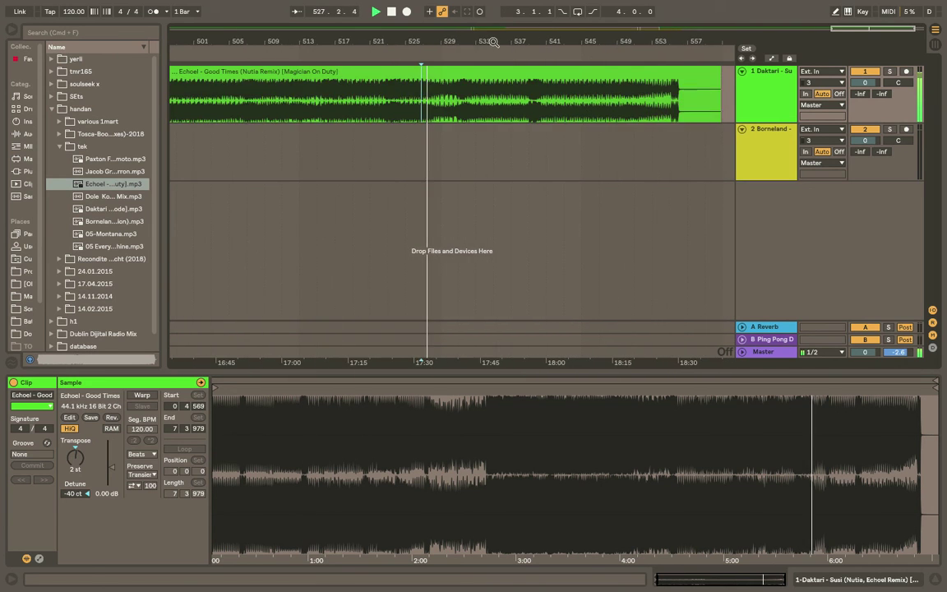
pyautogui.moveTo(493, 41)
pyautogui.mouseDown()
pyautogui.moveTo(481, 62)
pyautogui.moveTo(346, 65)
pyautogui.moveTo(396, 69)
pyautogui.moveTo(397, 41)
pyautogui.mouseUp()
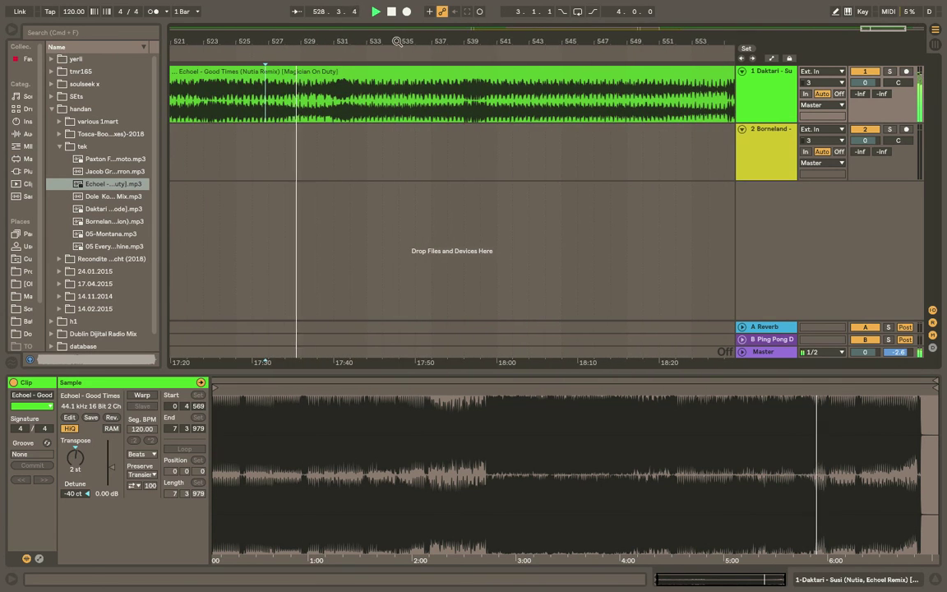
pyautogui.hscroll(2, 368, 135)
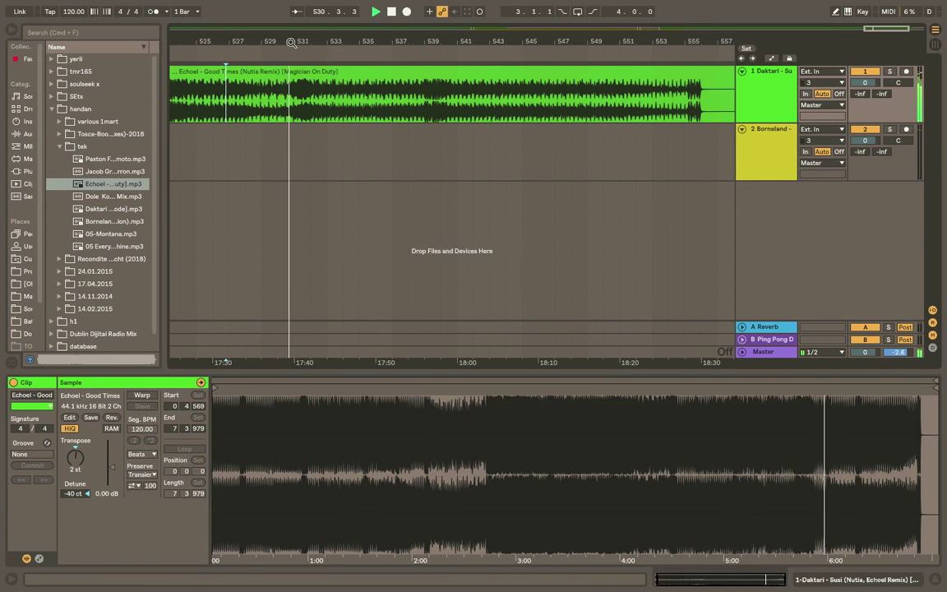
pyautogui.moveTo(270, 41); pyautogui.dragTo(296, 90)
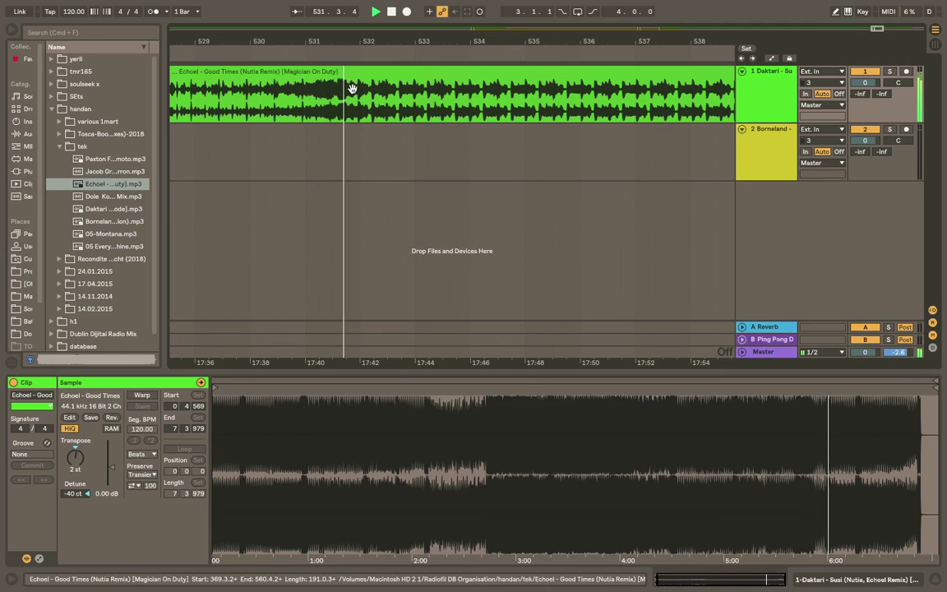
pyautogui.press('space')
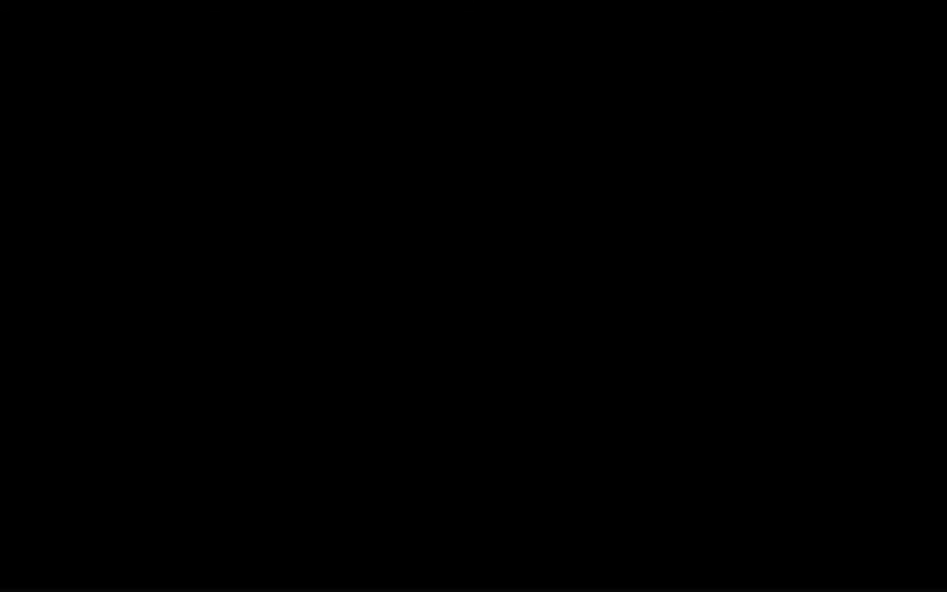